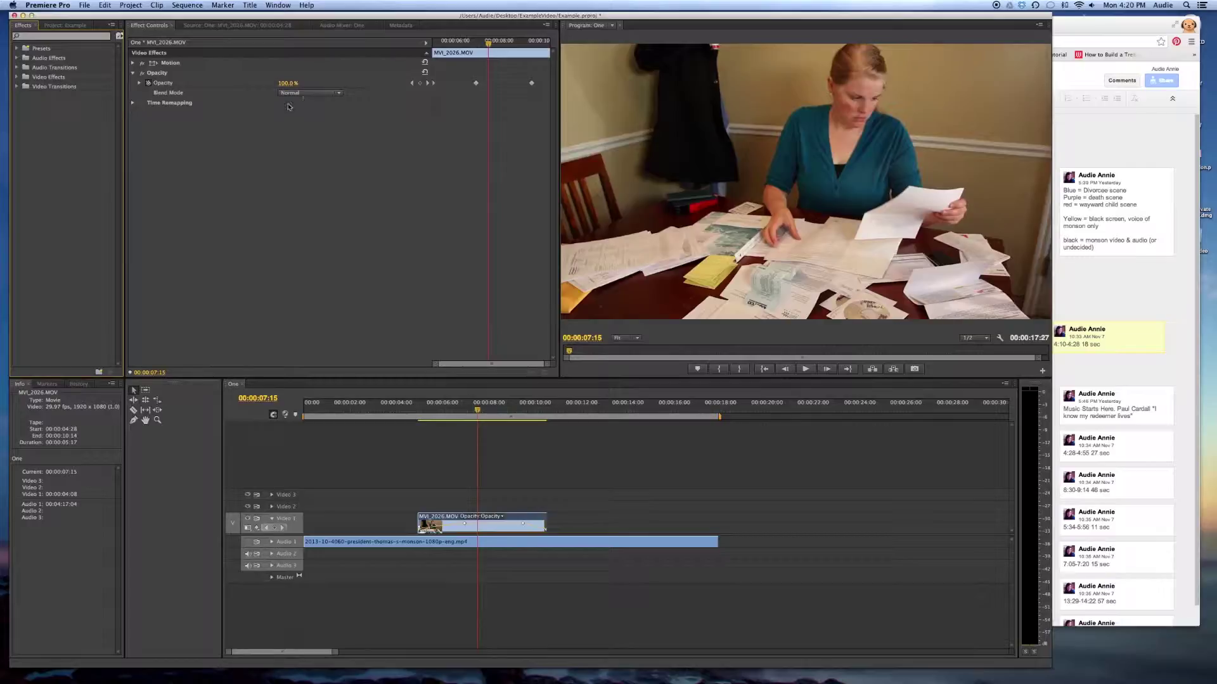
# Collapse the clip's Opacity settings, expand its Motion settings and move the playhead to the middle opacity keyframe at 00:00:06:28
pyautogui.click(287, 83)
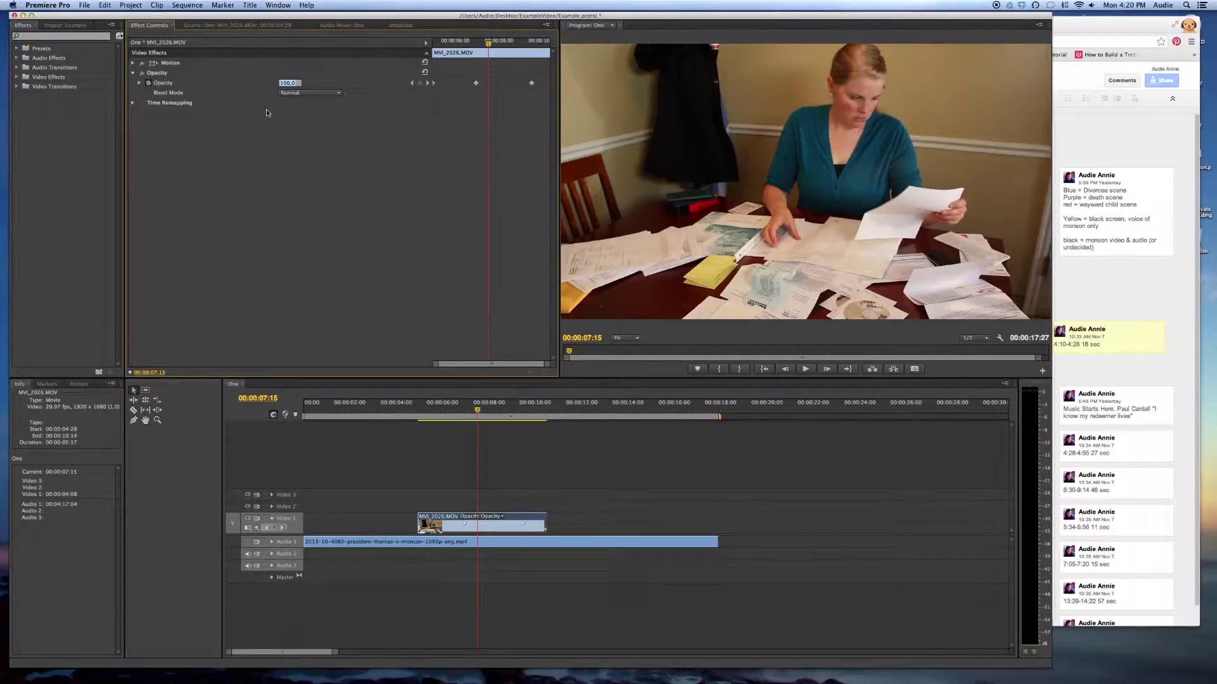
pyautogui.press('Return')
pyautogui.click(133, 73)
pyautogui.click(133, 64)
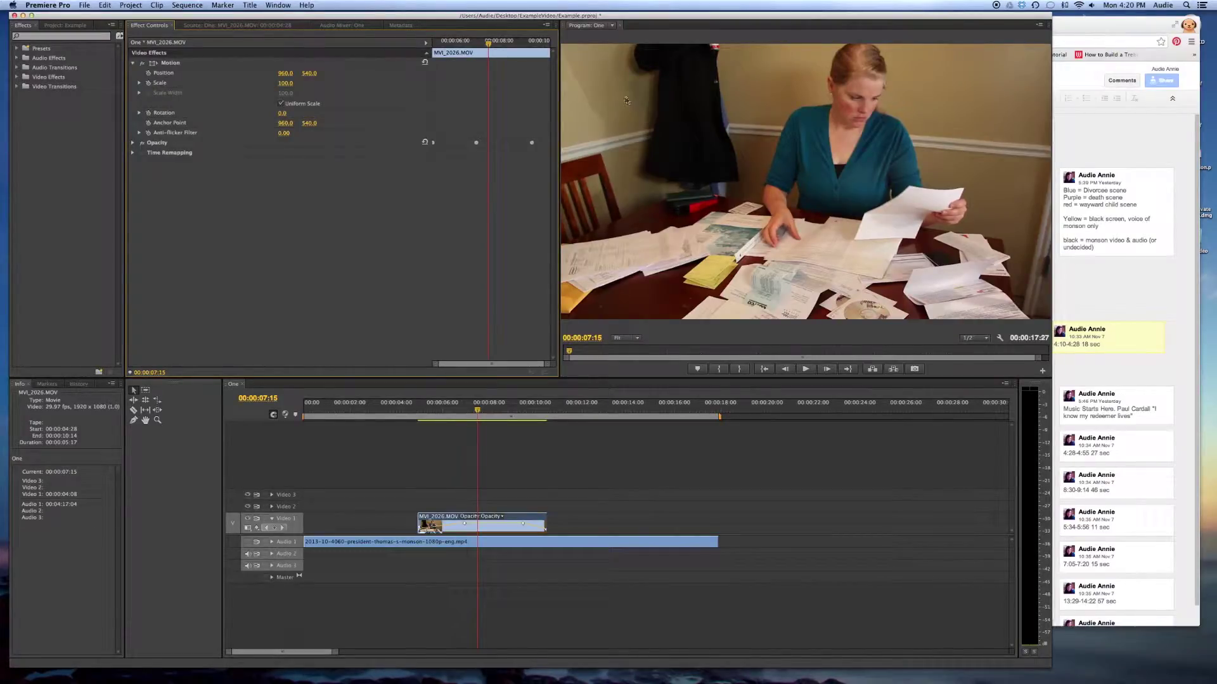
pyautogui.moveTo(488, 46)
pyautogui.mouseDown()
pyautogui.moveTo(459, 44)
pyautogui.moveTo(491, 45)
pyautogui.mouseUp()
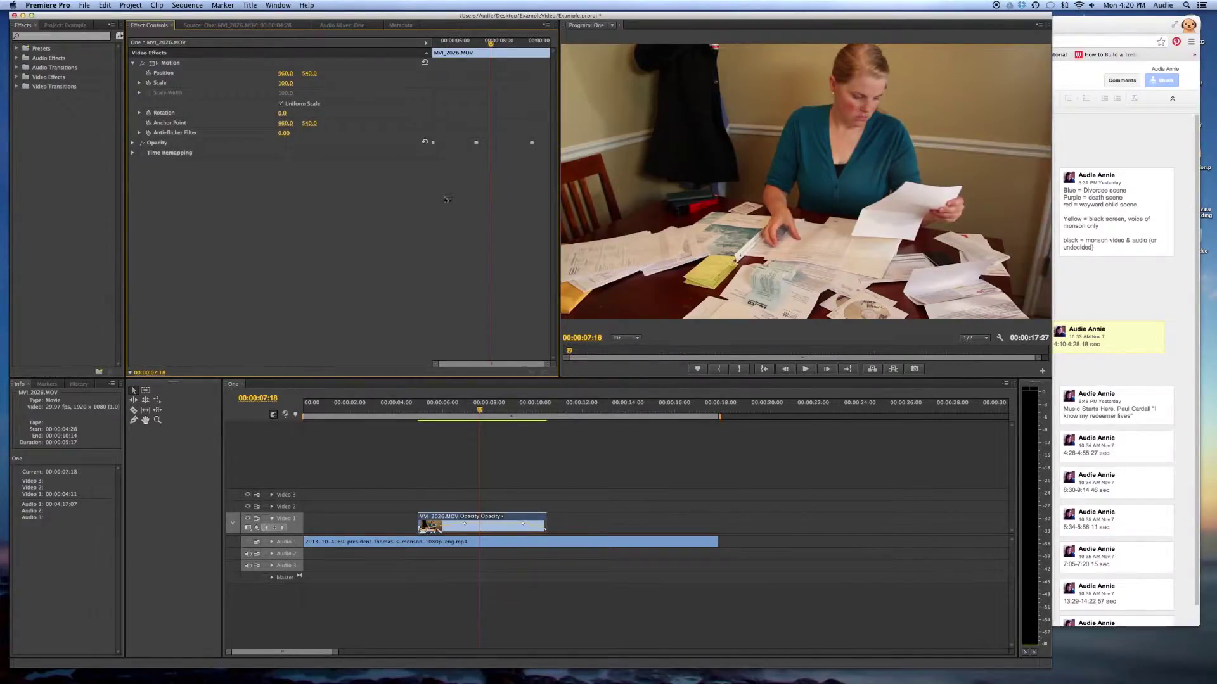
pyautogui.moveTo(490, 43); pyautogui.dragTo(474, 45)
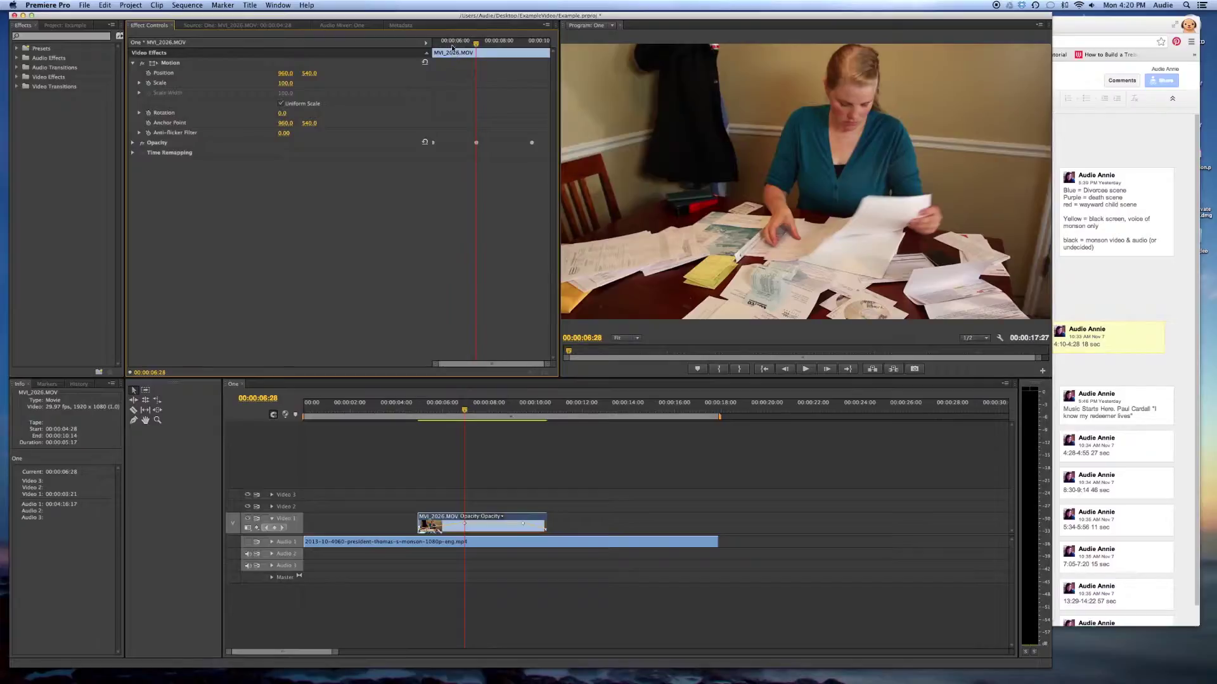
pyautogui.moveTo(452, 47); pyautogui.dragTo(478, 51)
# Set the clip's scale to 200 and shift its vertical position down to bring the woman's face into frame
pyautogui.click(211, 106)
pyautogui.click(287, 83)
pyautogui.write('200')
pyautogui.press('Return')
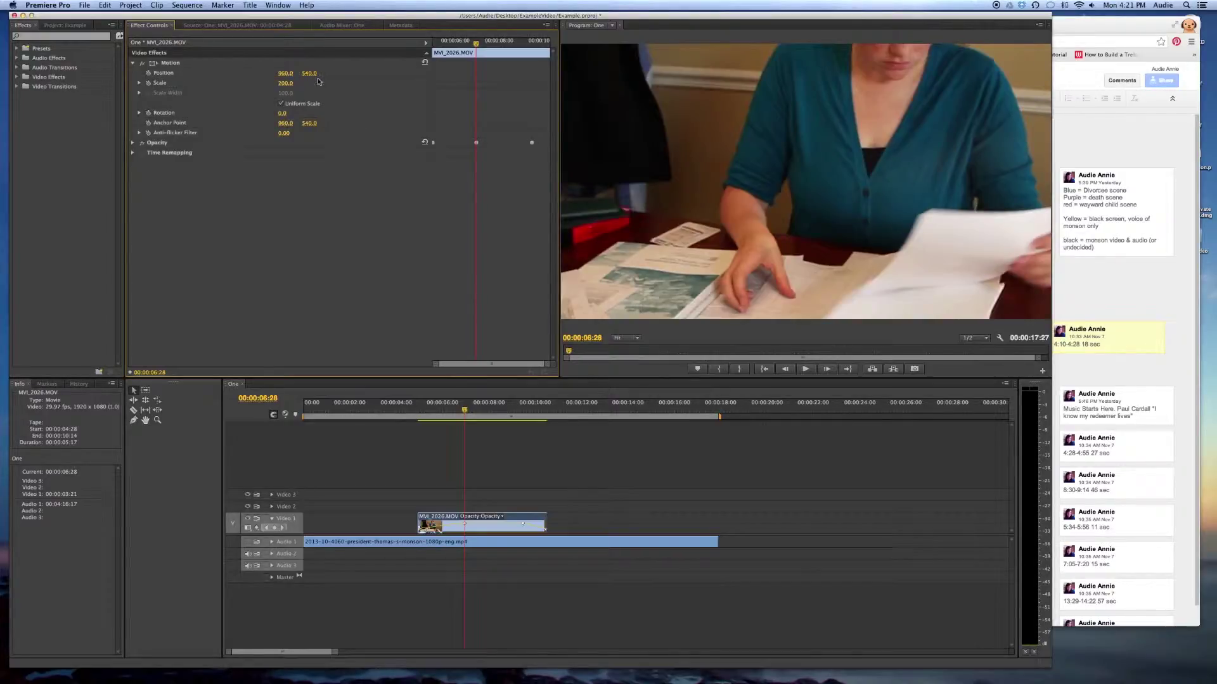
pyautogui.moveTo(285, 73); pyautogui.dragTo(470, 74)
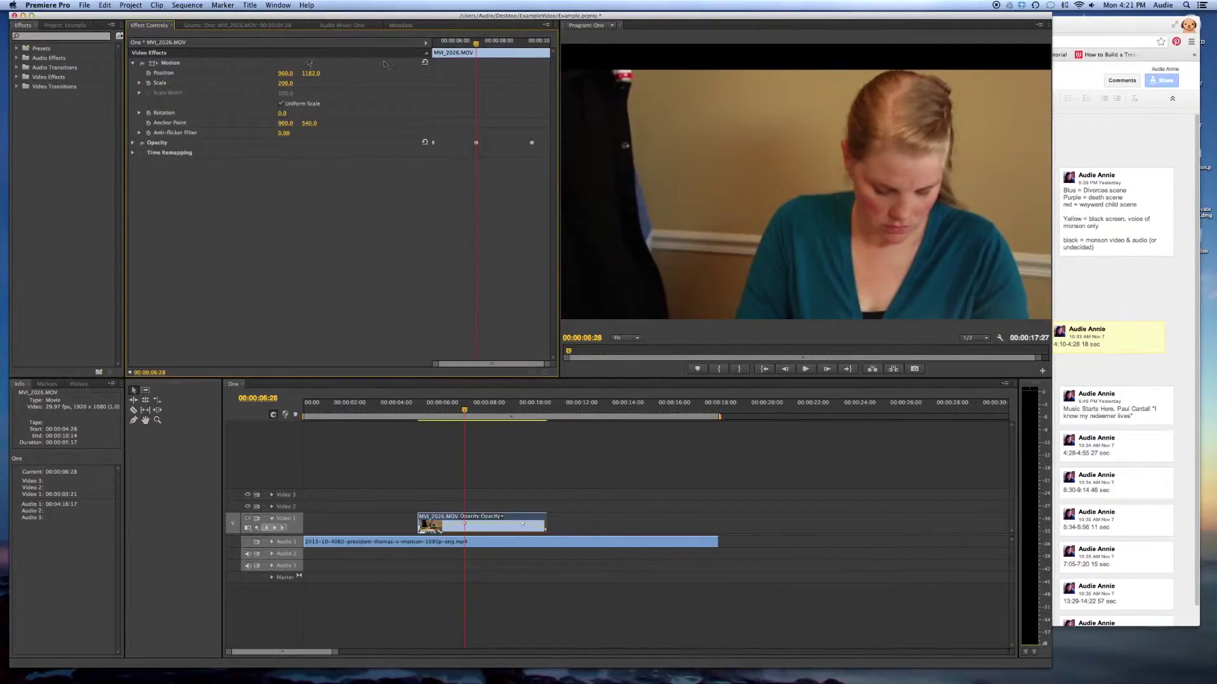
pyautogui.moveTo(310, 73); pyautogui.dragTo(279, 83)
# Set the clip's scale to 150 and its vertical position to 801 so the picture fills the frame
pyautogui.click(286, 83)
pyautogui.write('150')
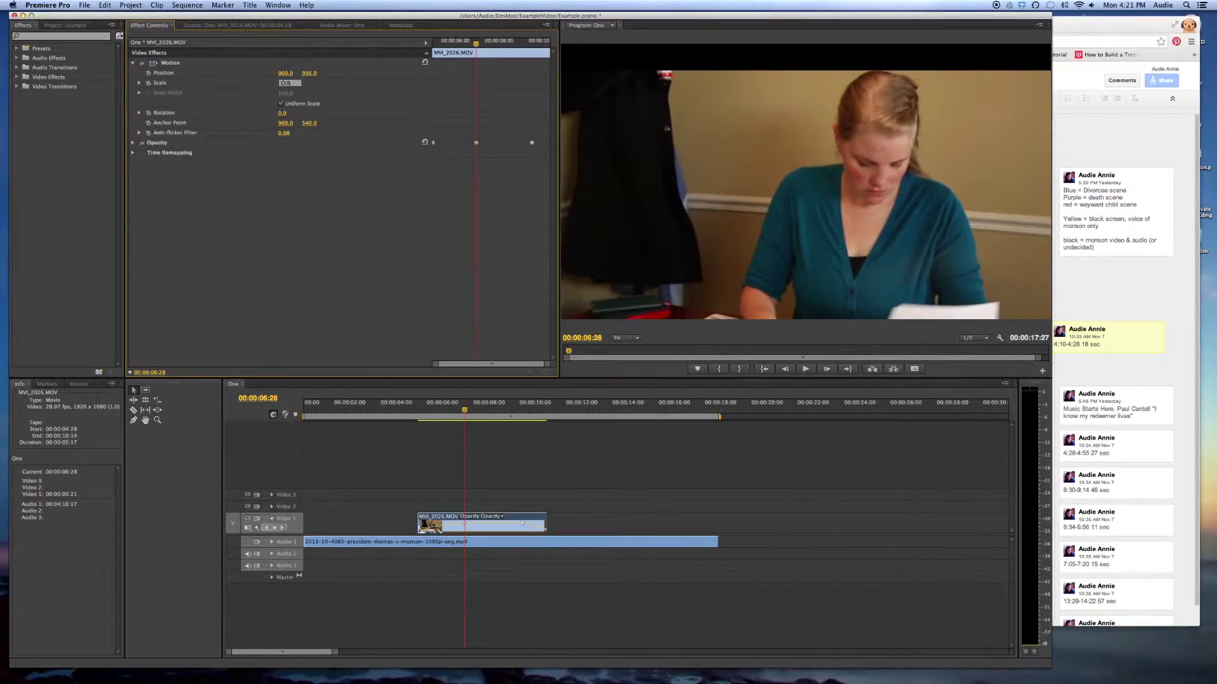
pyautogui.press('Return')
pyautogui.moveTo(310, 73); pyautogui.dragTo(223, 73)
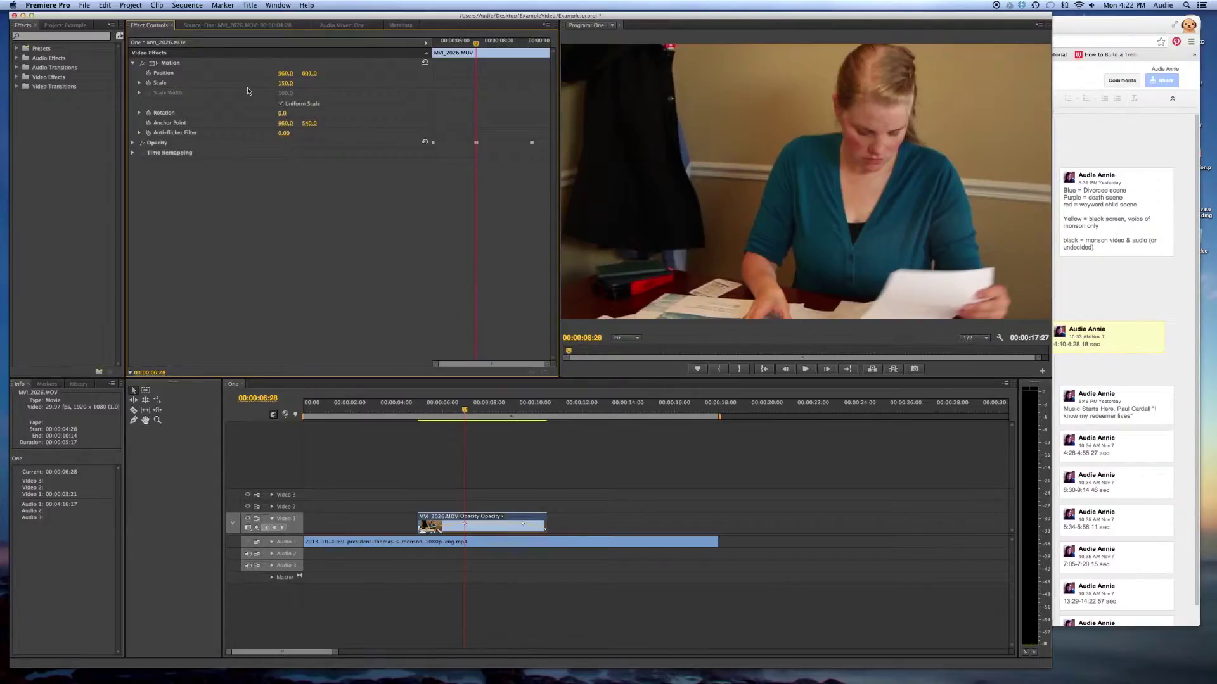
pyautogui.moveTo(476, 43); pyautogui.dragTo(439, 52)
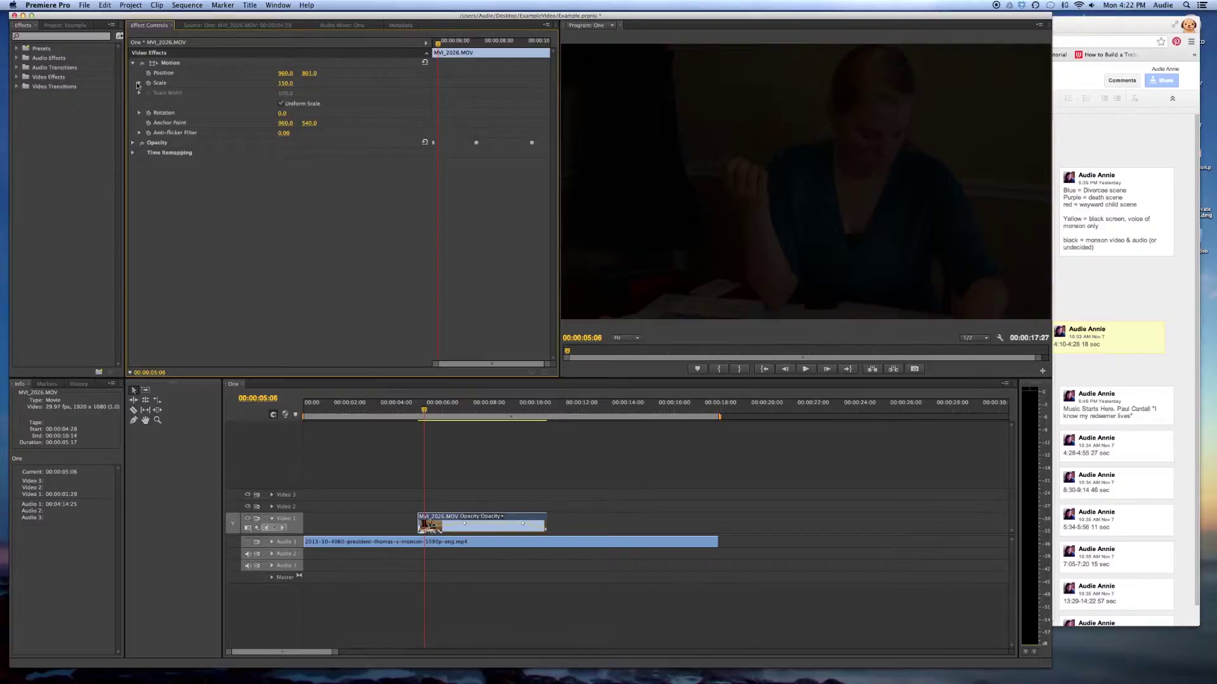
pyautogui.click(139, 83)
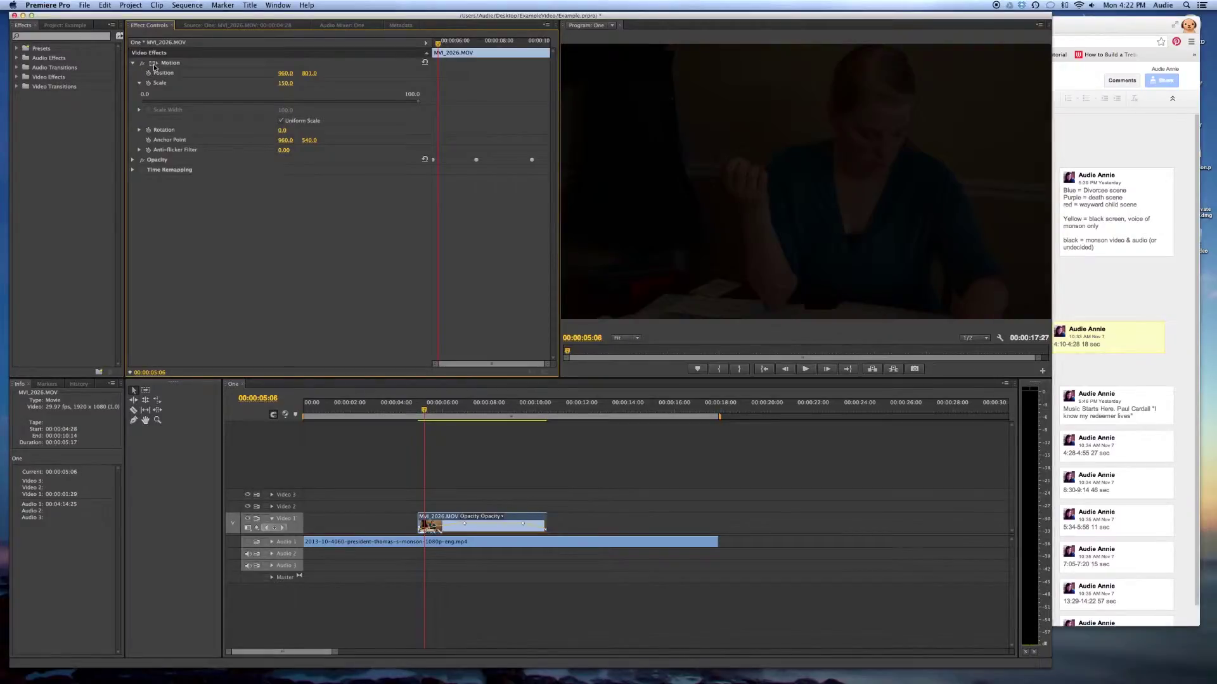
pyautogui.click(148, 83)
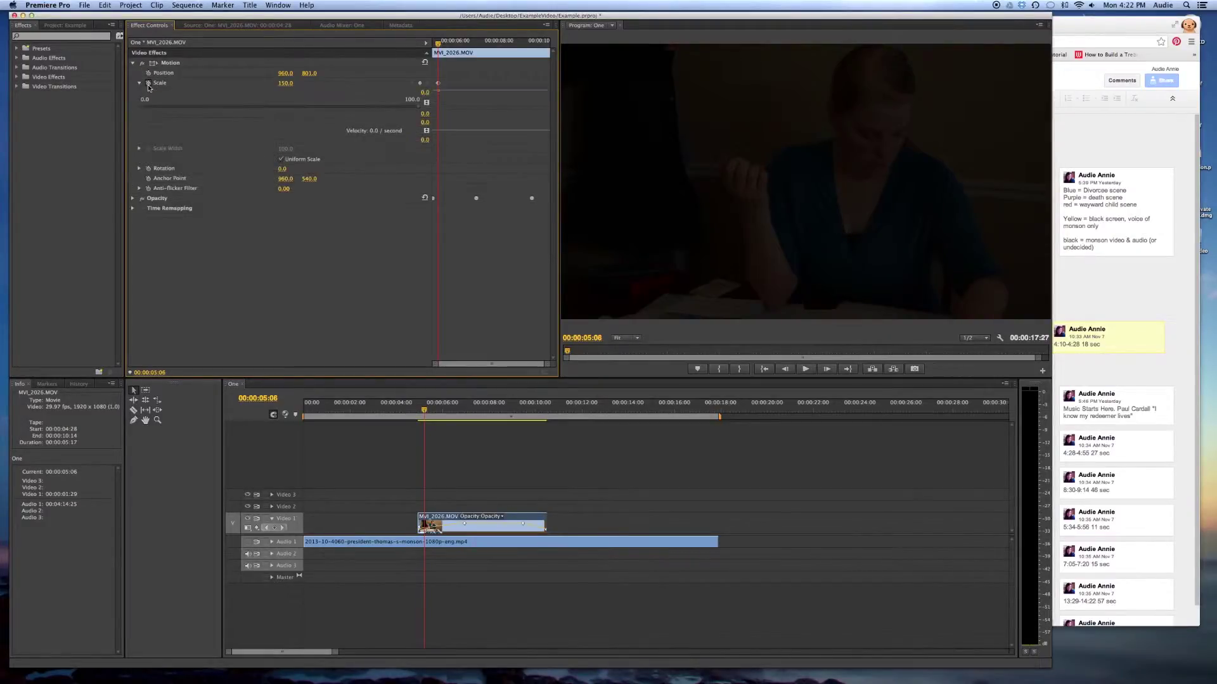
pyautogui.click(148, 83)
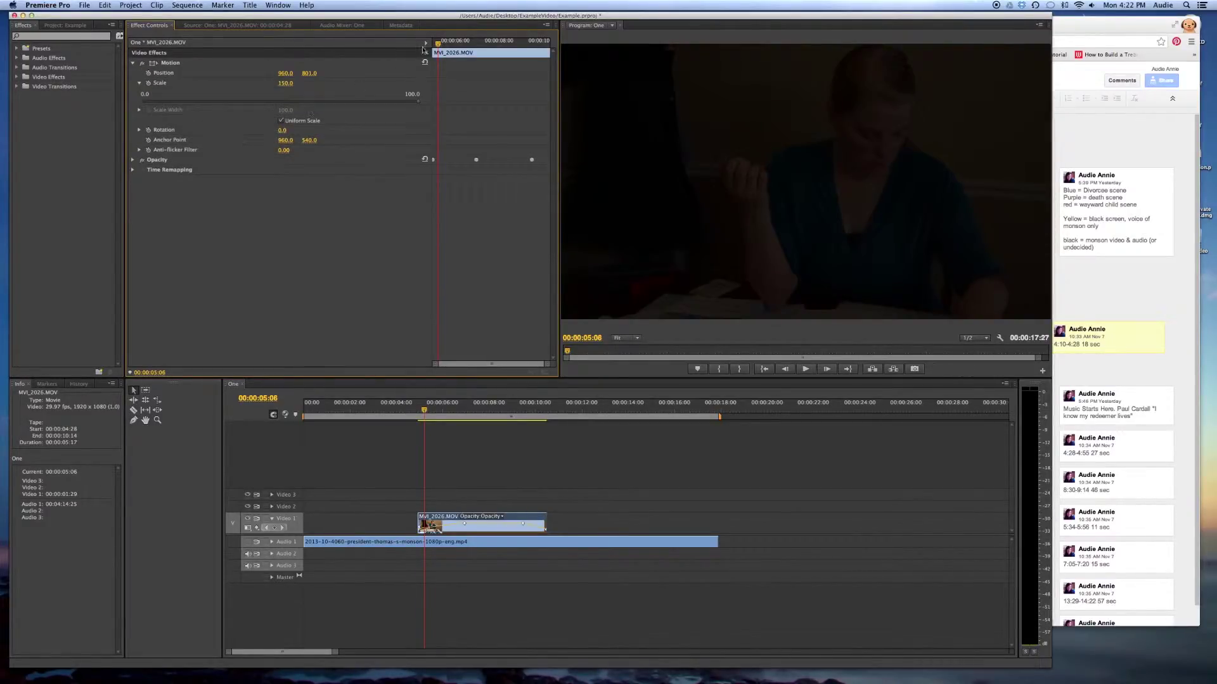
# Turn on keyframing for Scale and Position at the opacity keyframe where the closing fade starts, 00:00:09:14
pyautogui.moveTo(438, 43); pyautogui.dragTo(532, 46)
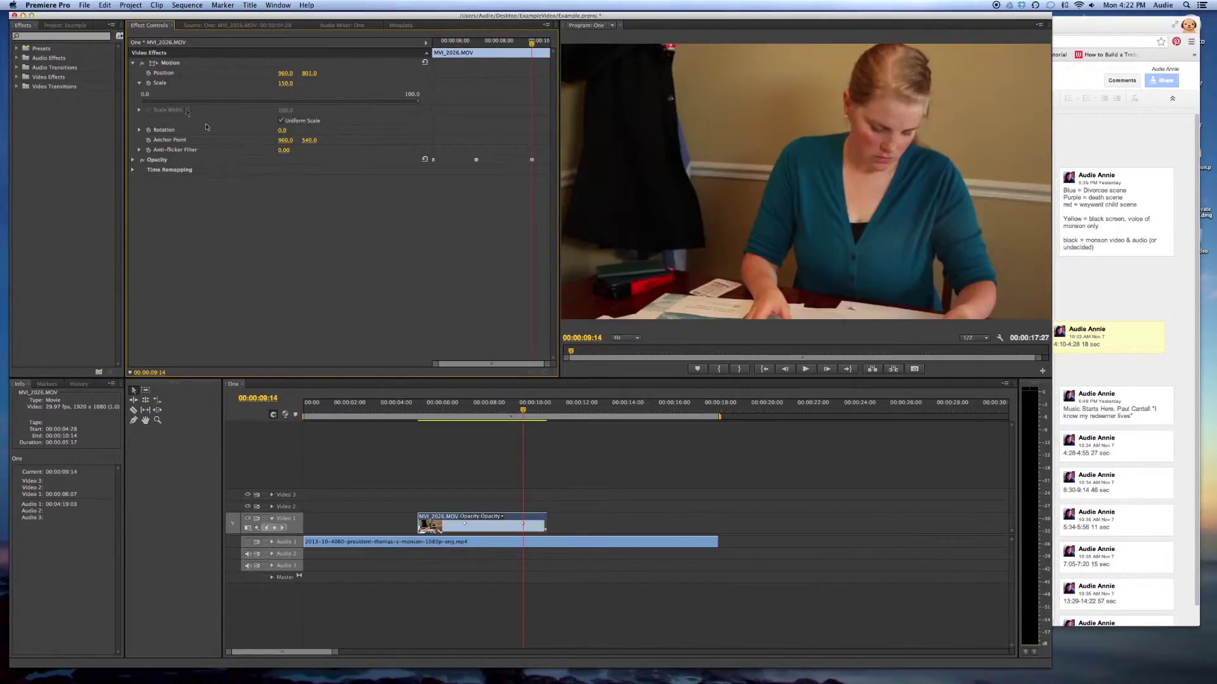
pyautogui.click(149, 83)
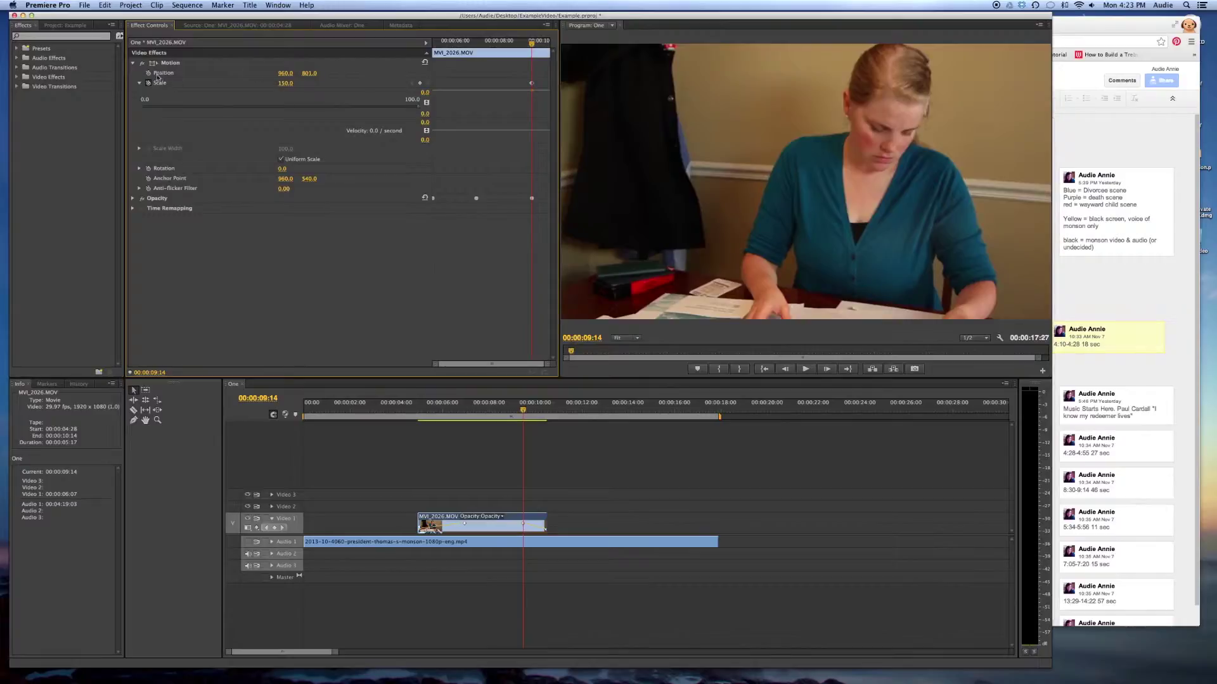
pyautogui.click(149, 74)
# Add keyframes at the clip's end, 00:00:10:14, with scale 100 and vertical position 540
pyautogui.moveTo(532, 45); pyautogui.dragTo(551, 50)
pyautogui.press('Left')
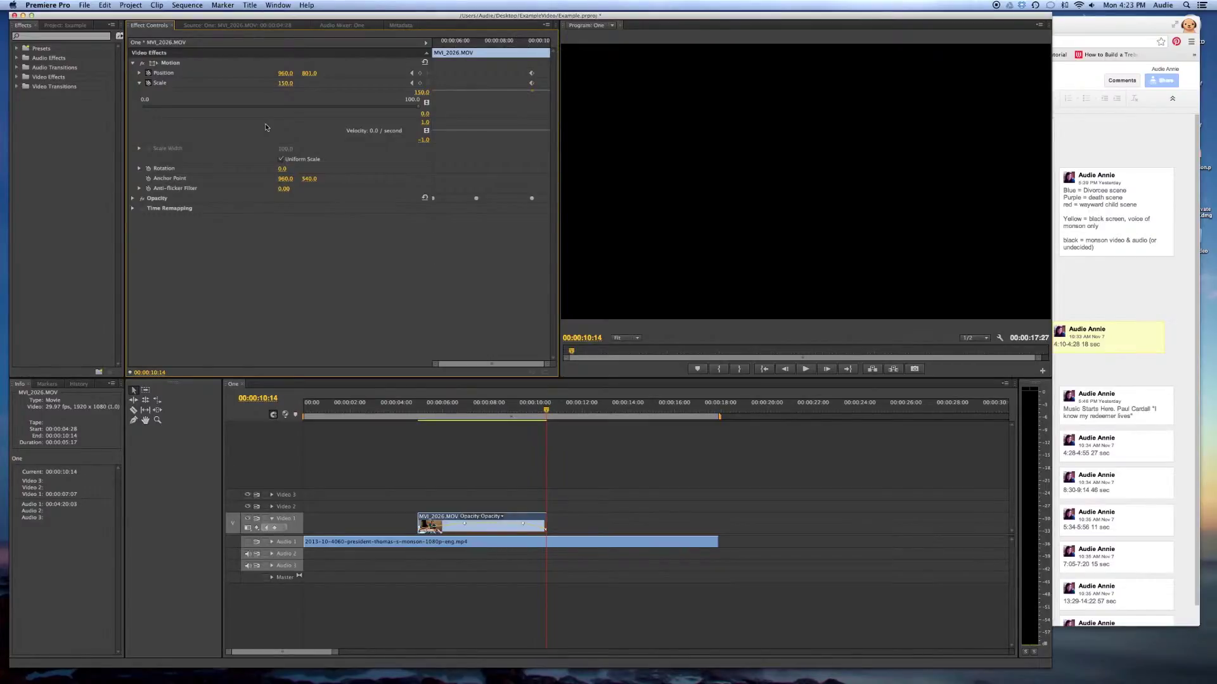
pyautogui.click(286, 83)
pyautogui.write('1')
pyautogui.press('Return')
pyautogui.click(312, 73)
pyautogui.write('540')
pyautogui.press('Return')
pyautogui.moveTo(544, 364)
pyautogui.mouseDown()
pyautogui.moveTo(516, 365)
pyautogui.moveTo(532, 366)
pyautogui.mouseUp()
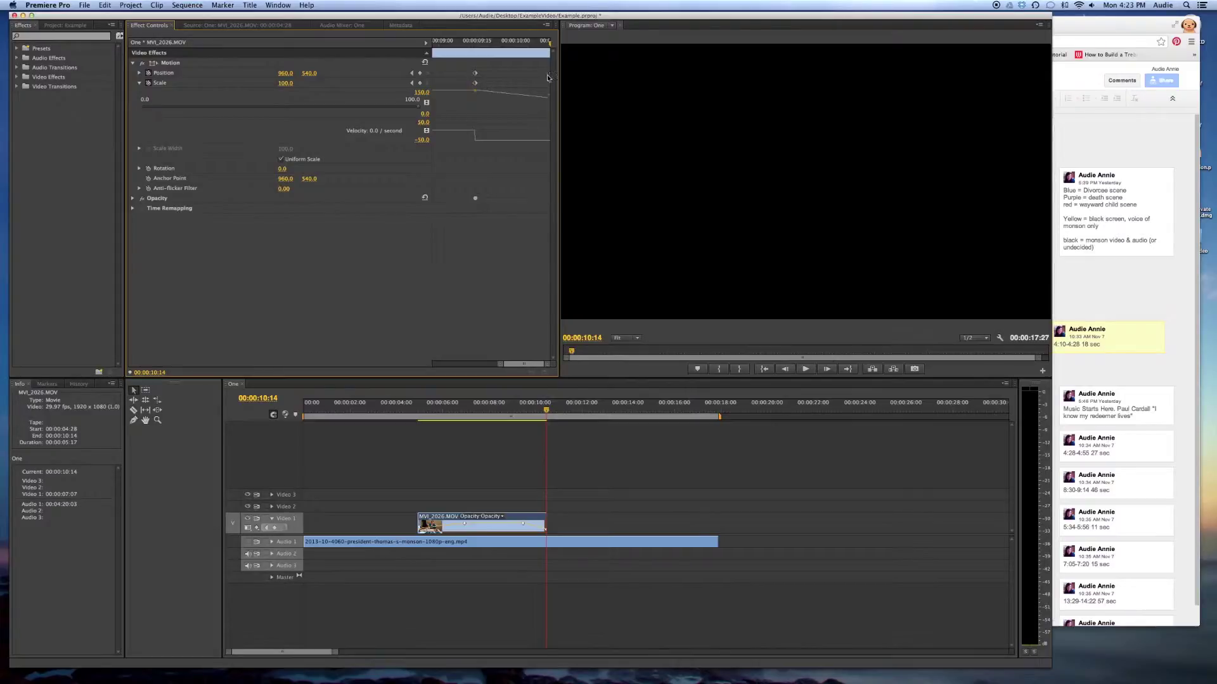
pyautogui.click(149, 84)
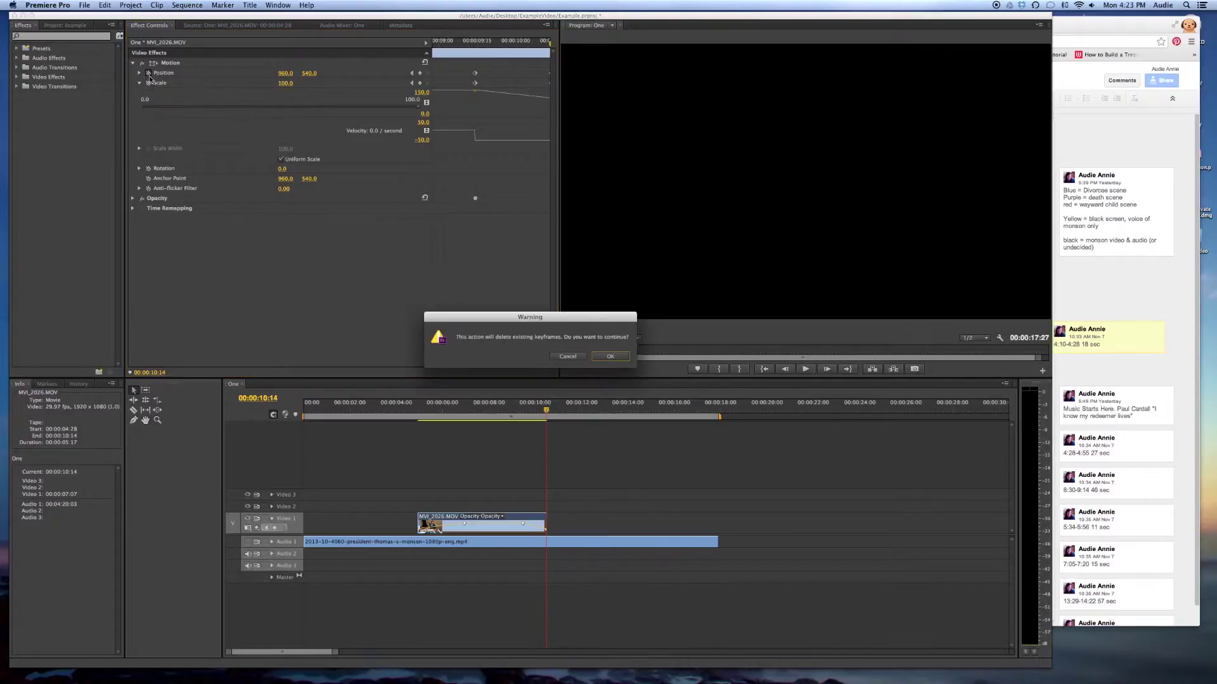
pyautogui.click(557, 356)
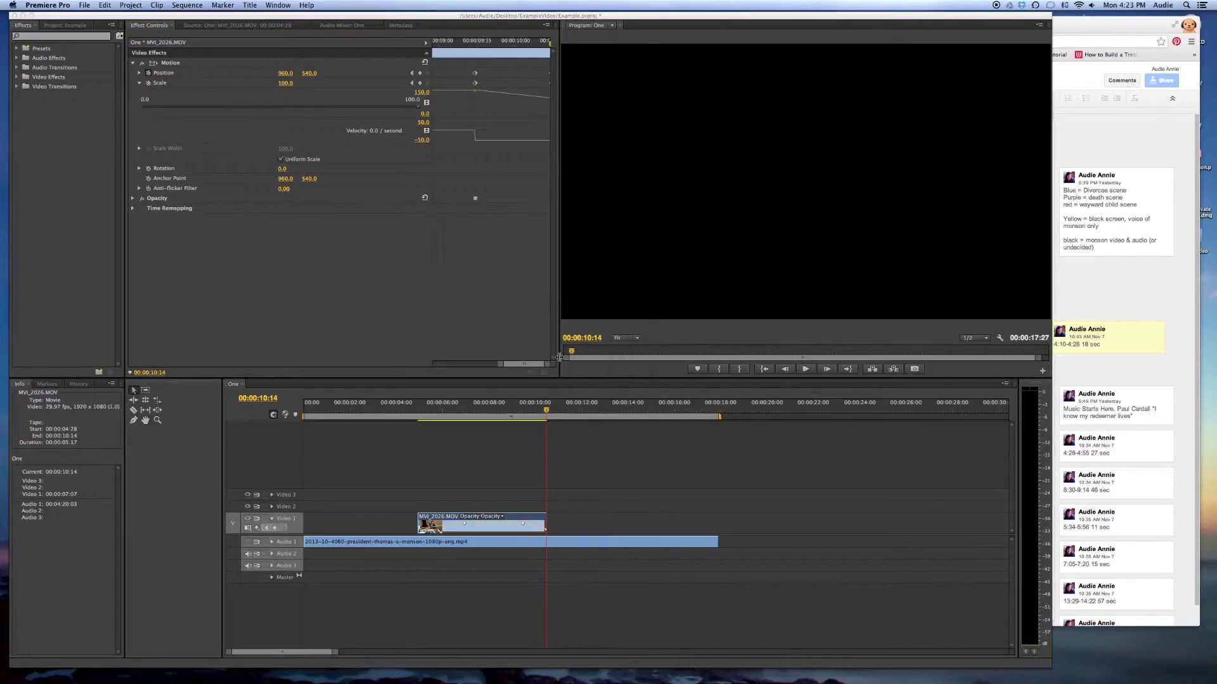
pyautogui.click(140, 85)
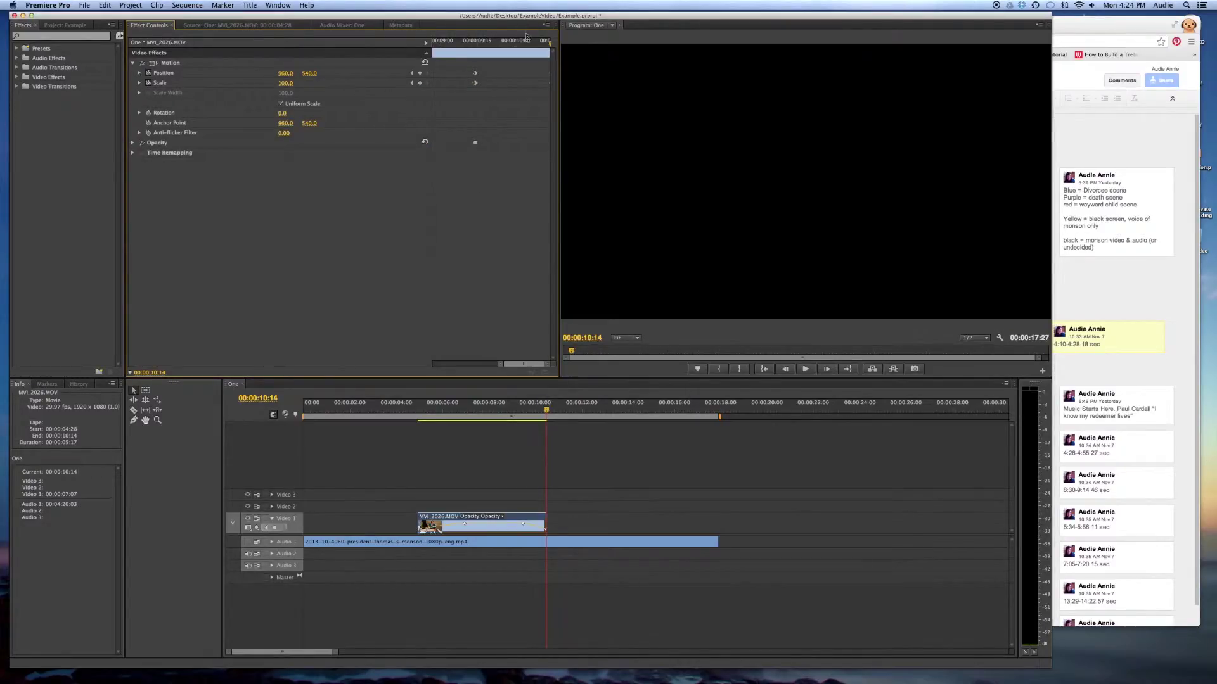
# Play the end of the clip from about 00:00:09:04 to preview the zoom-out together with the fade
pyautogui.moveTo(531, 47); pyautogui.dragTo(449, 46)
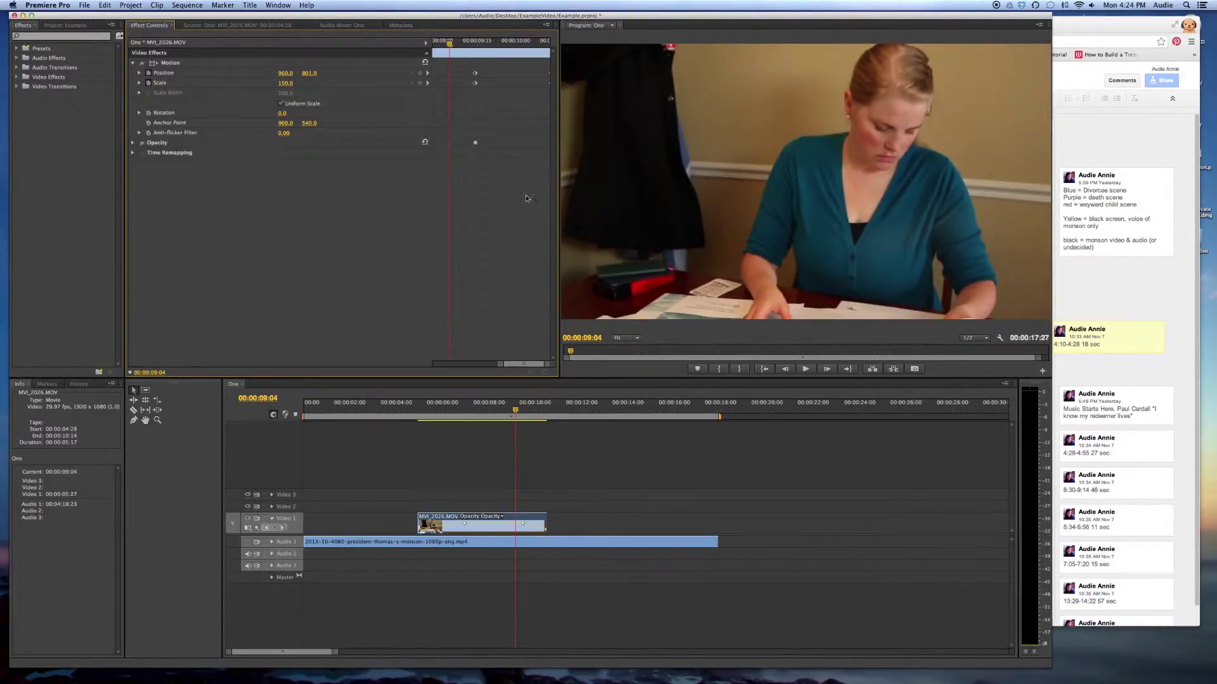
pyautogui.press('space')
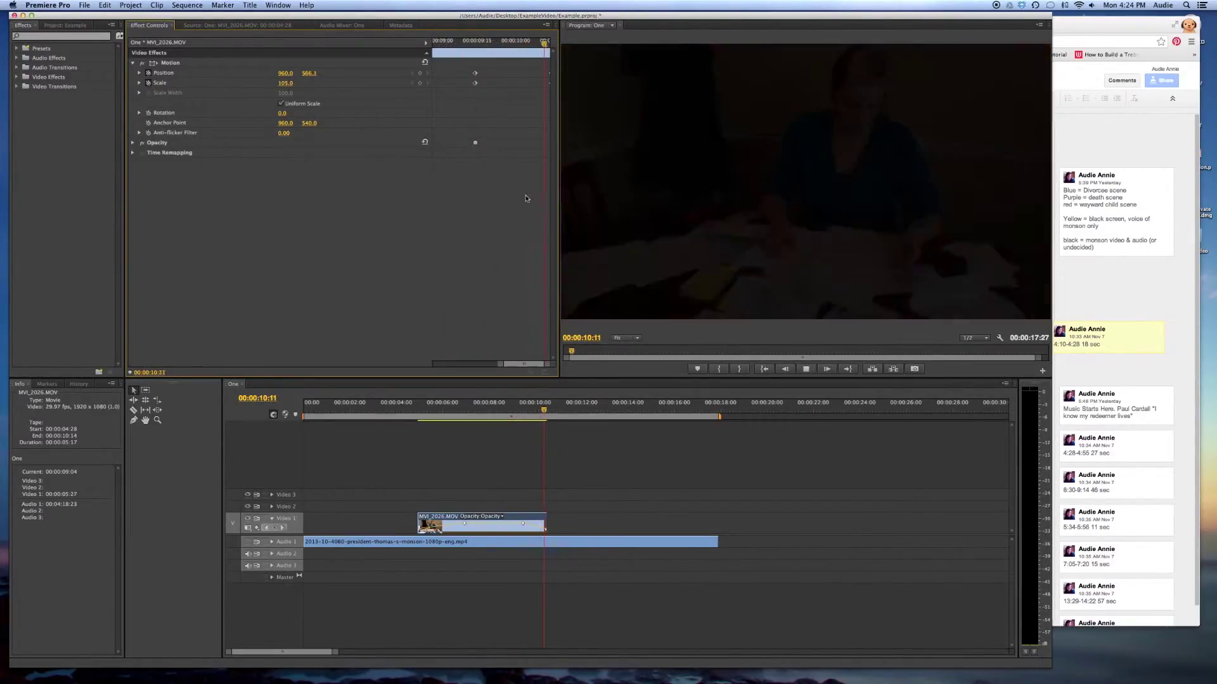
pyautogui.press('space')
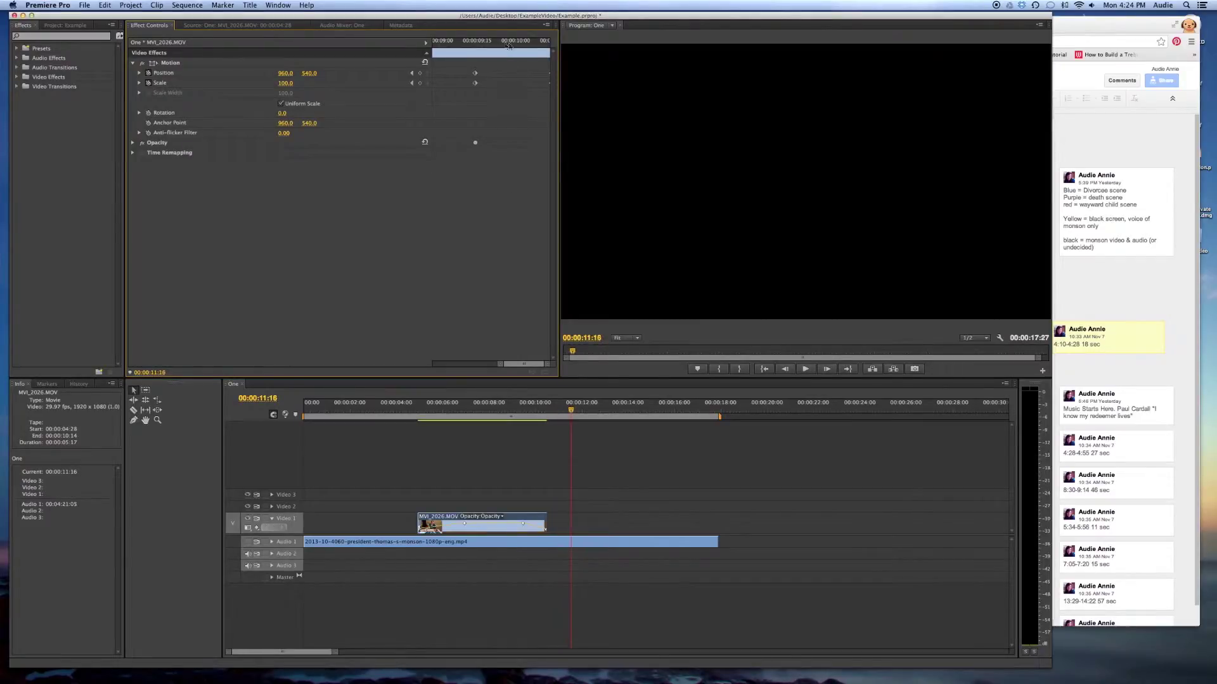
pyautogui.click(465, 44)
pyautogui.press('space')
pyautogui.press('space')
pyautogui.click(488, 43)
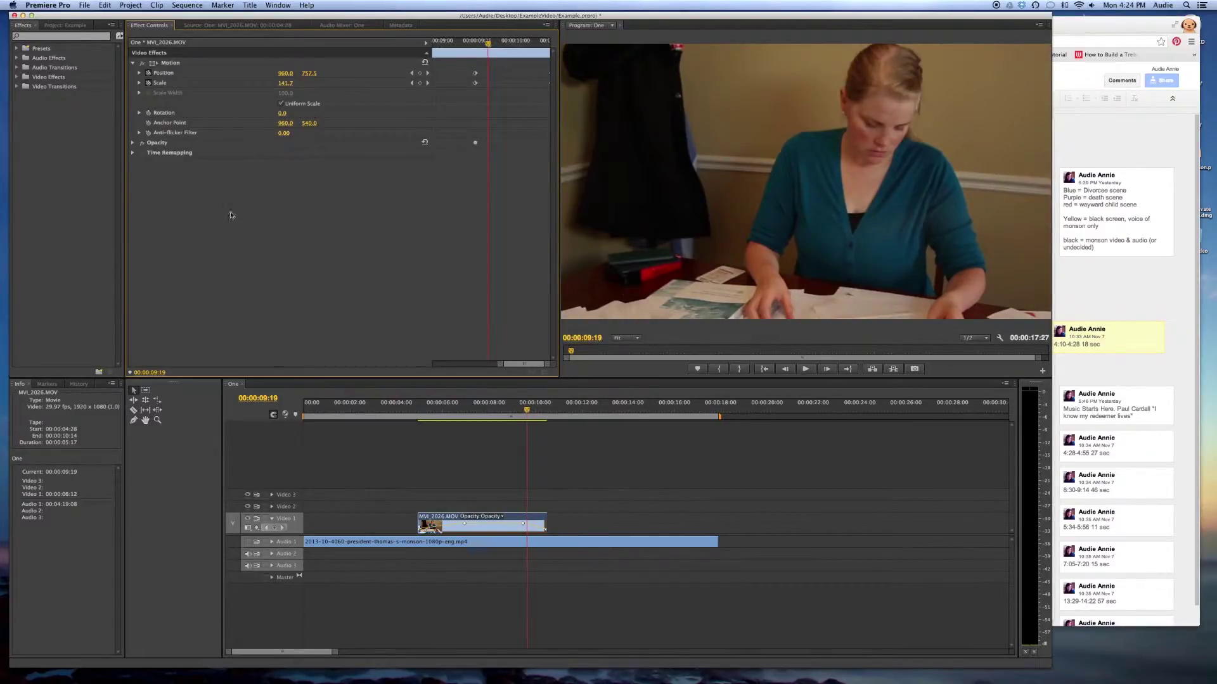
# Expand the Opacity settings and set the opacity keyframe at the clip's end, 00:00:10:14, to 100%
pyautogui.click(134, 143)
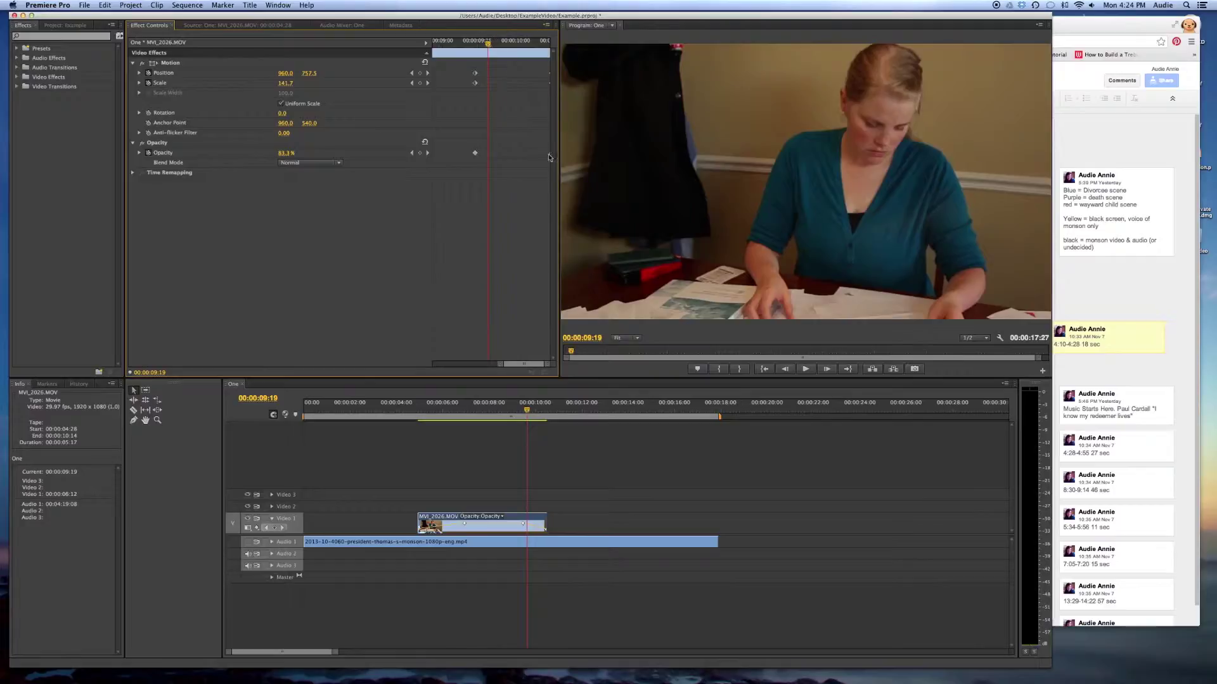
pyautogui.click(549, 44)
pyautogui.moveTo(548, 44); pyautogui.dragTo(550, 48)
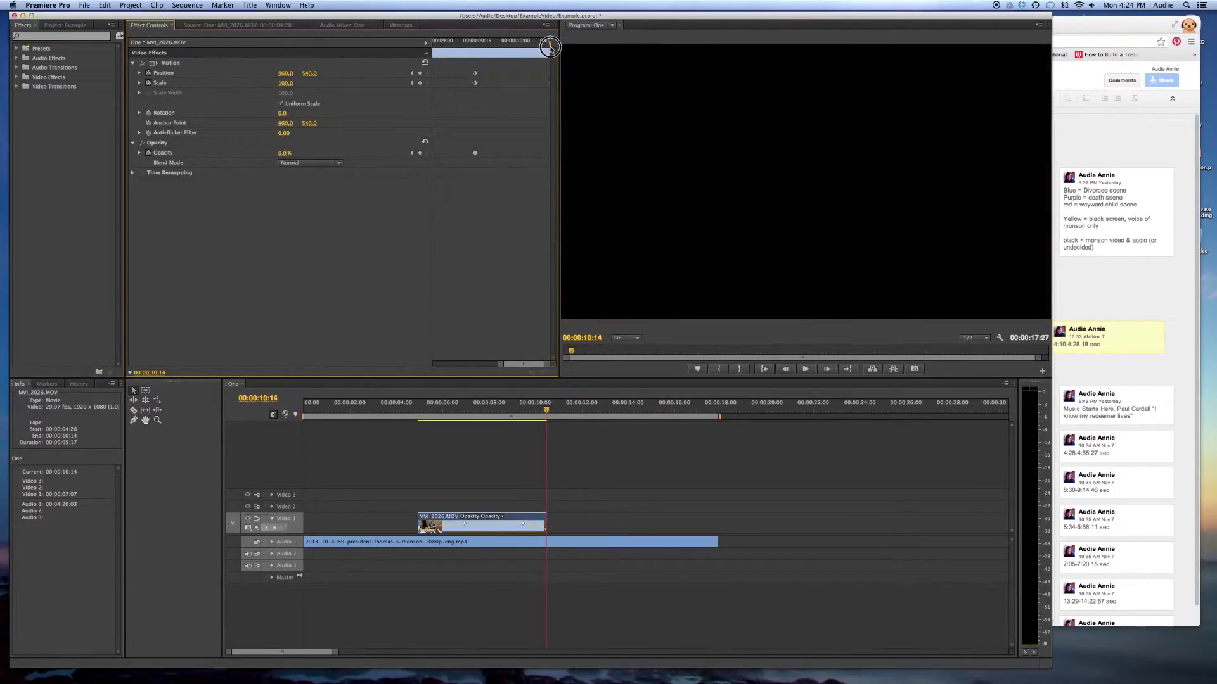
pyautogui.click(288, 152)
pyautogui.write('100')
pyautogui.press('Return')
# Play the end of the clip from about 00:00:09:08 to preview the zoom-out without the fade
pyautogui.moveTo(520, 45); pyautogui.dragTo(460, 45)
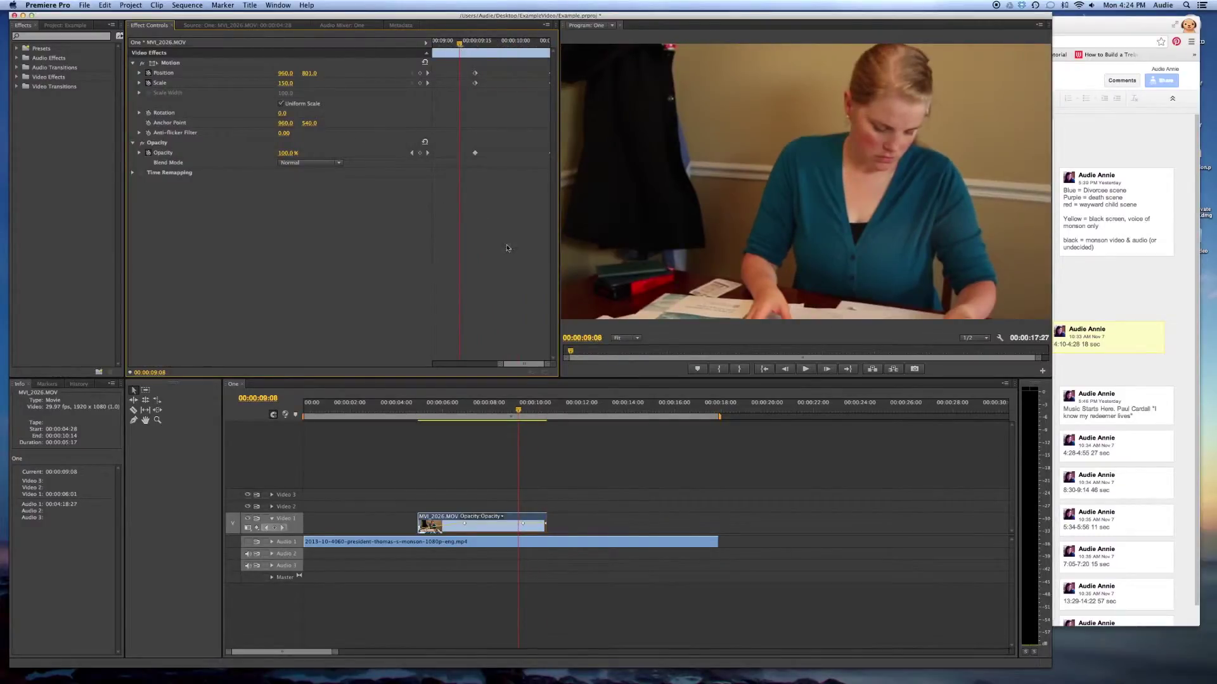
pyautogui.press('space')
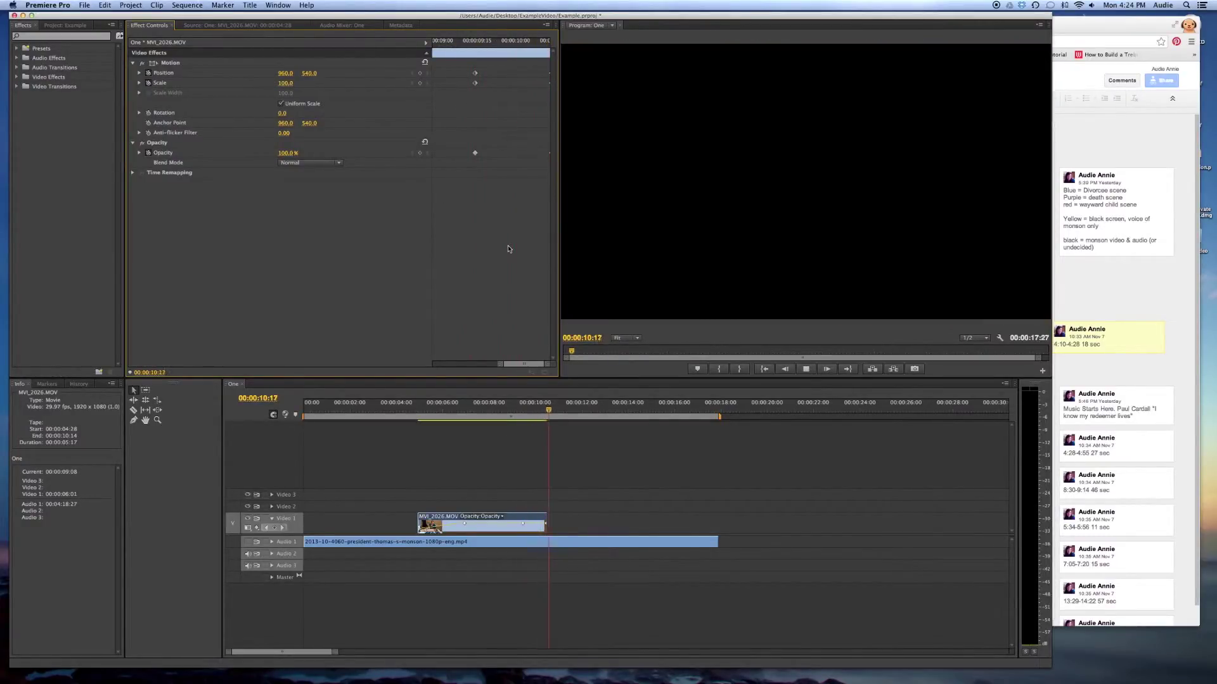
pyautogui.press('space')
# Move frame by frame to the clip's last keyframe at 00:00:10:14 and set its opacity to 0%
pyautogui.click(543, 46)
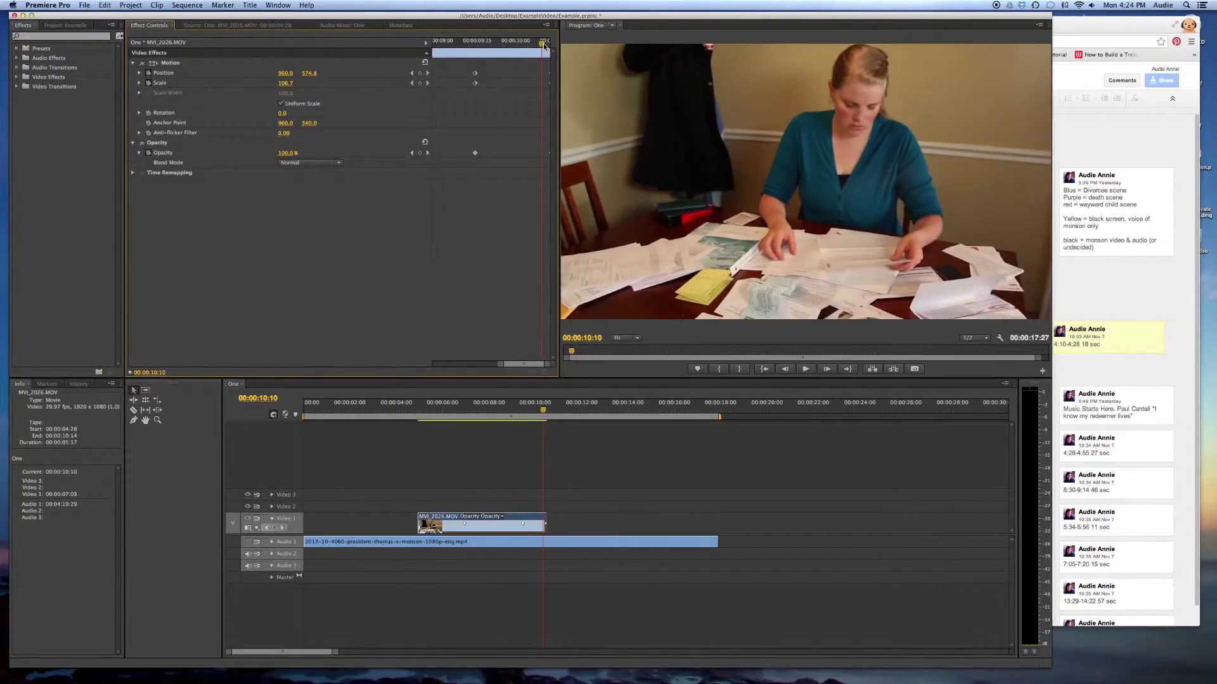
pyautogui.press('Right')
pyautogui.press('Right')
pyautogui.press('Right')
pyautogui.press('Right')
pyautogui.press('Right')
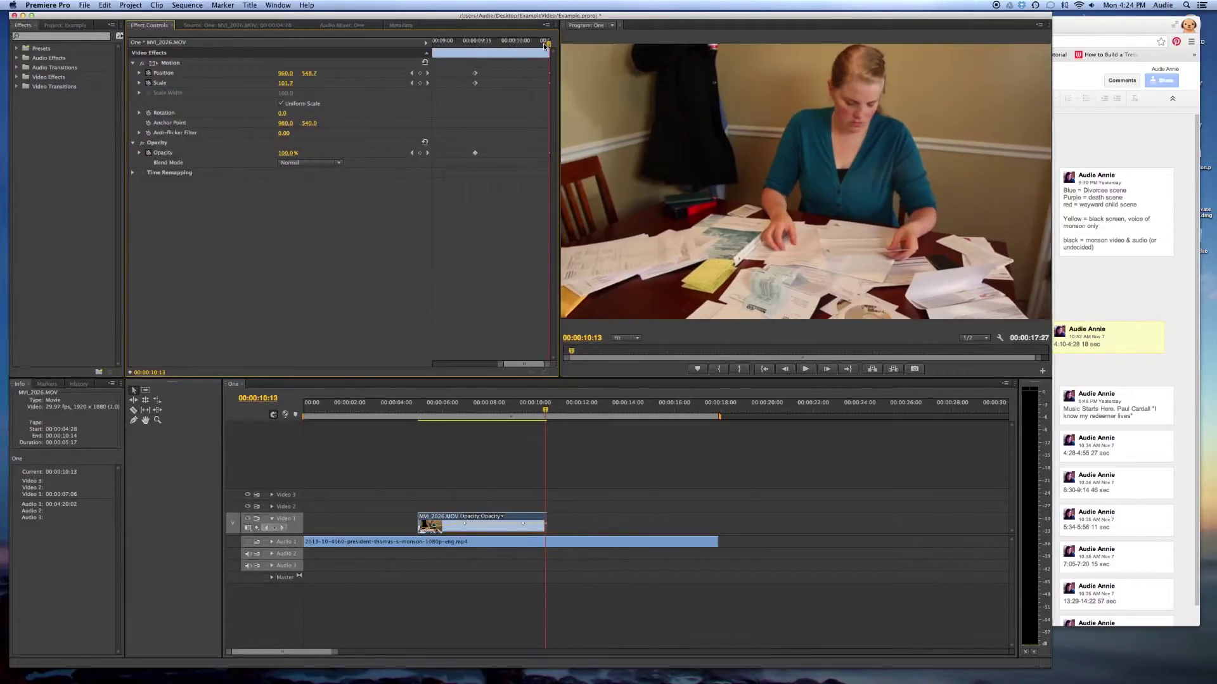
pyautogui.press('Left')
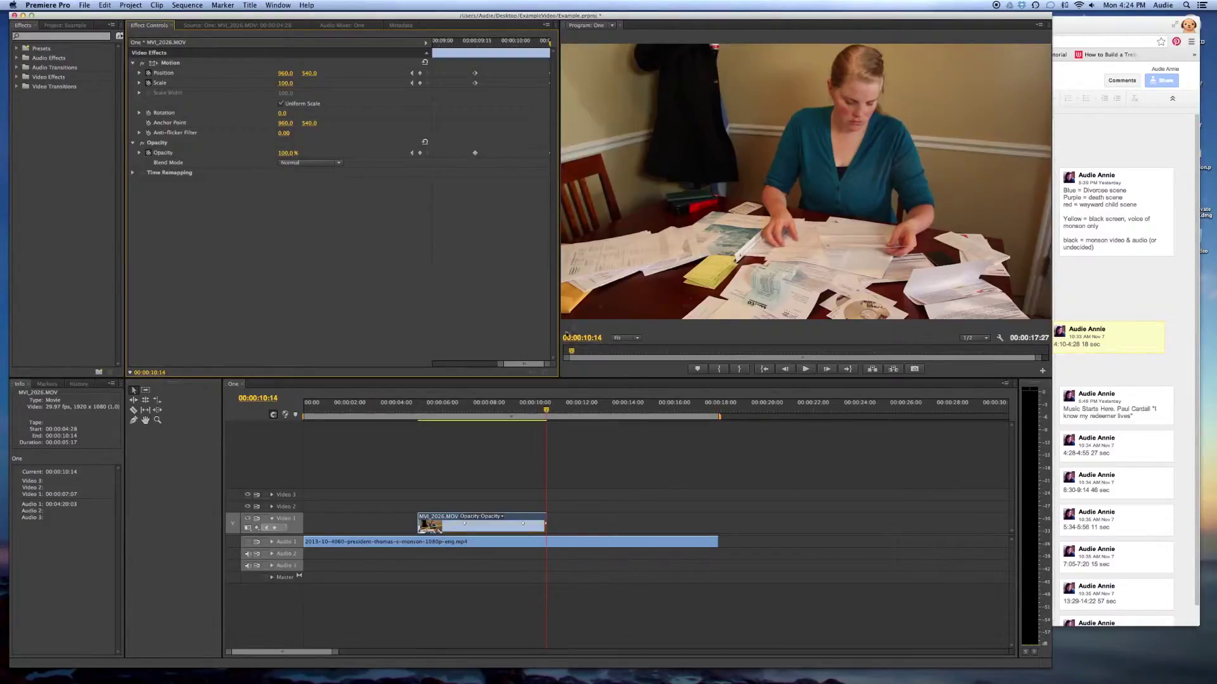
pyautogui.click(286, 153)
pyautogui.write('0')
pyautogui.press('Return')
# Play back the closing zoom-out with the fade, and play the whole clip from just before its start
pyautogui.moveTo(516, 43); pyautogui.dragTo(457, 44)
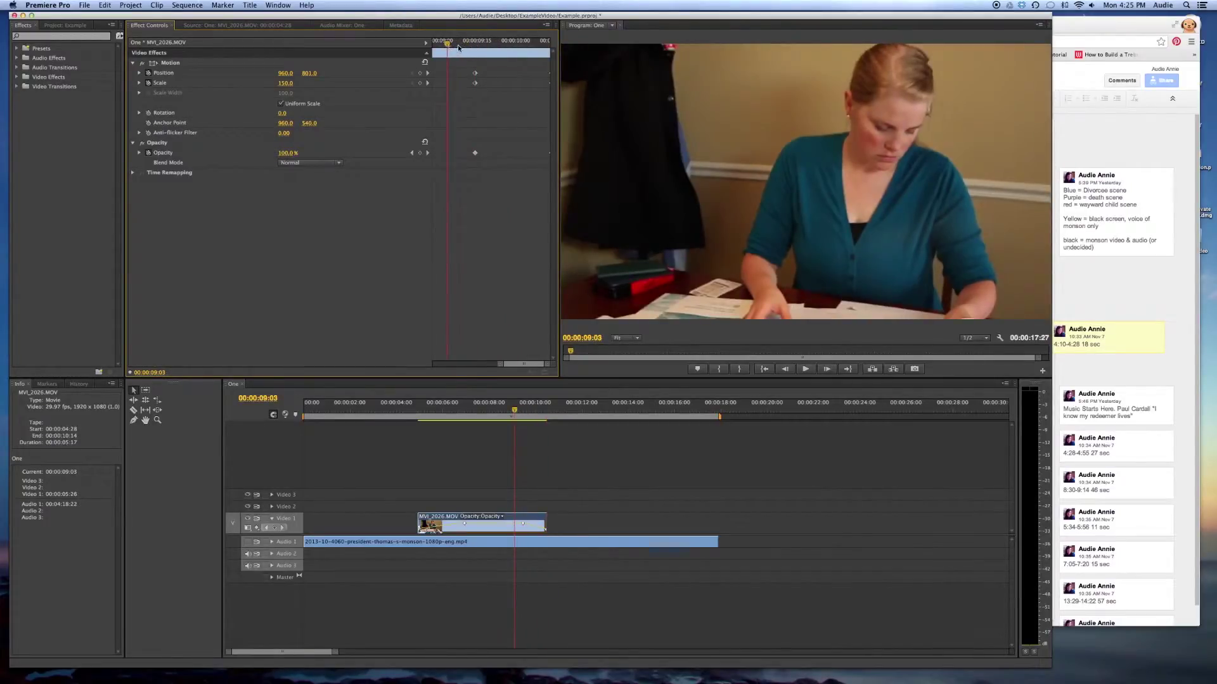
pyautogui.press('space')
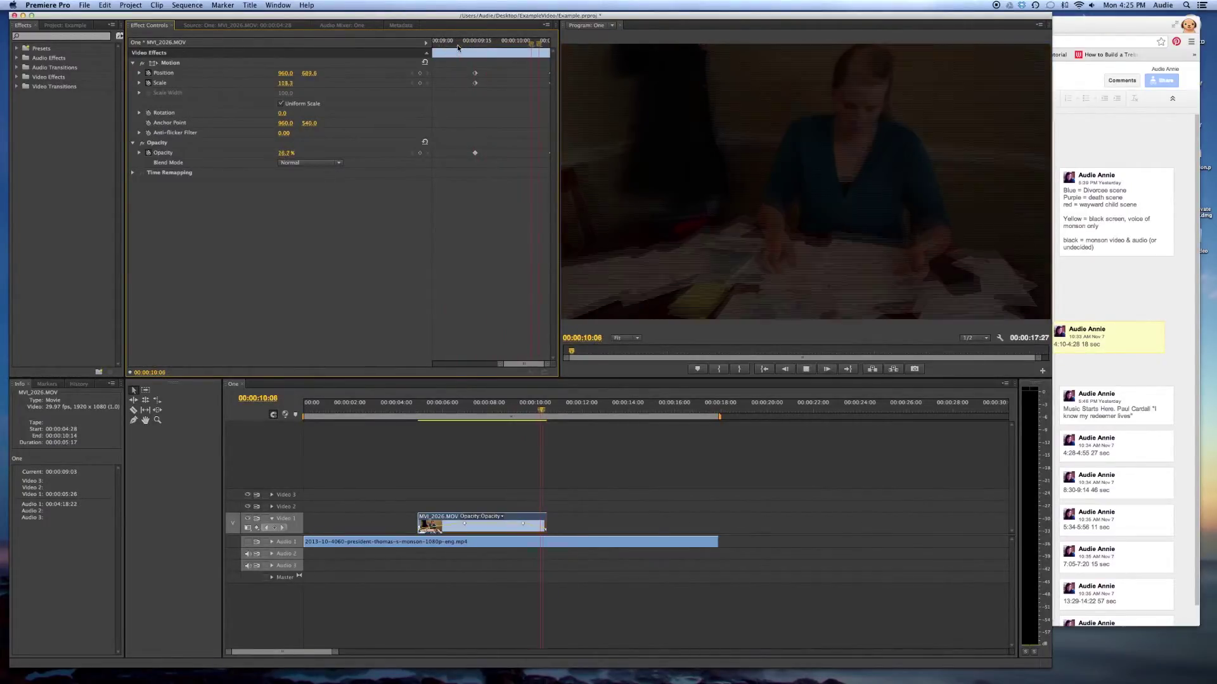
pyautogui.press('space')
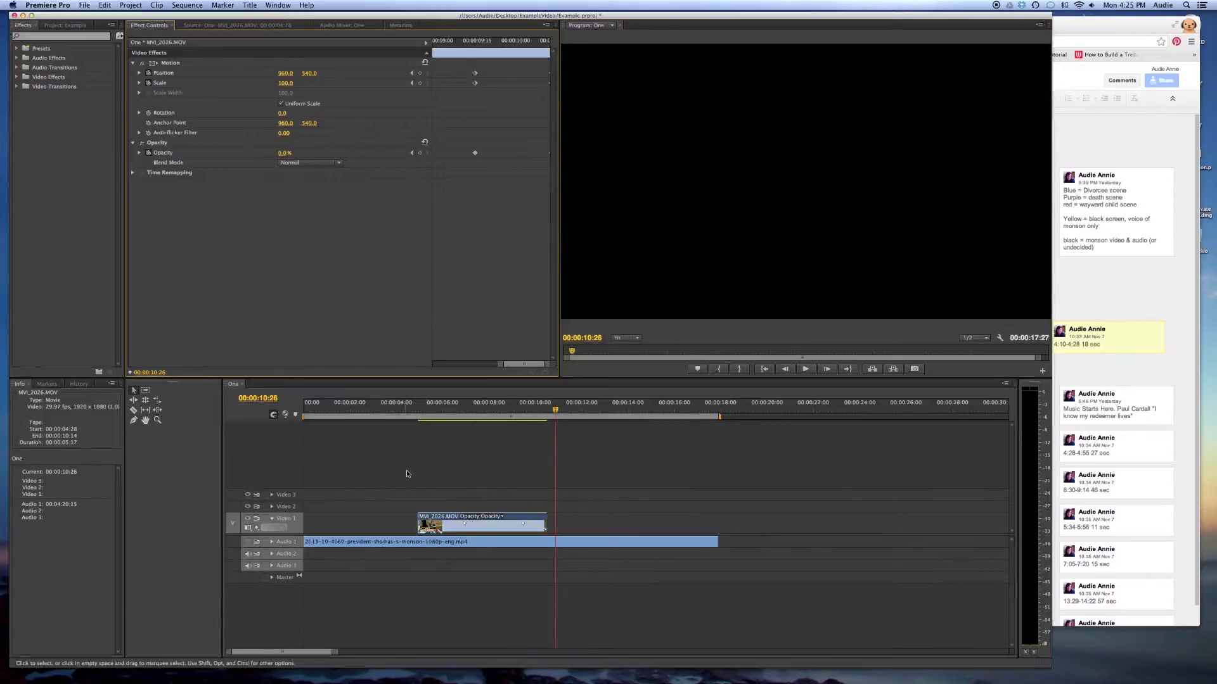
pyautogui.click(420, 439)
pyautogui.click(409, 412)
pyautogui.press('space')
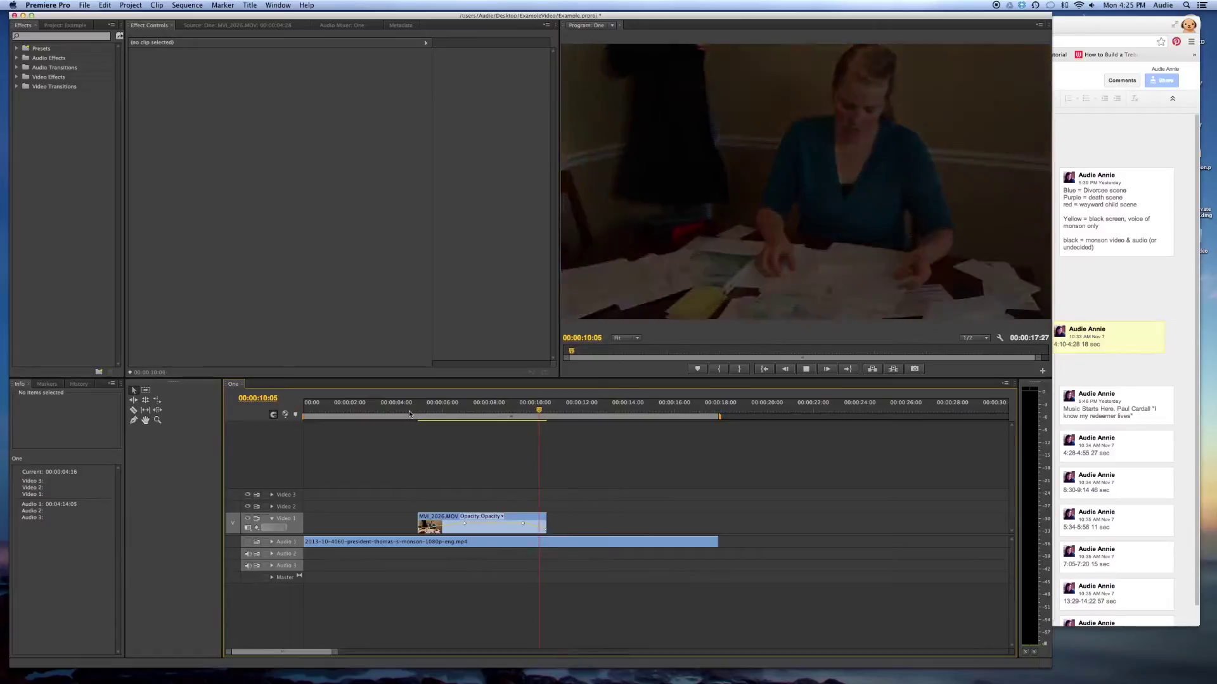
pyautogui.press('space')
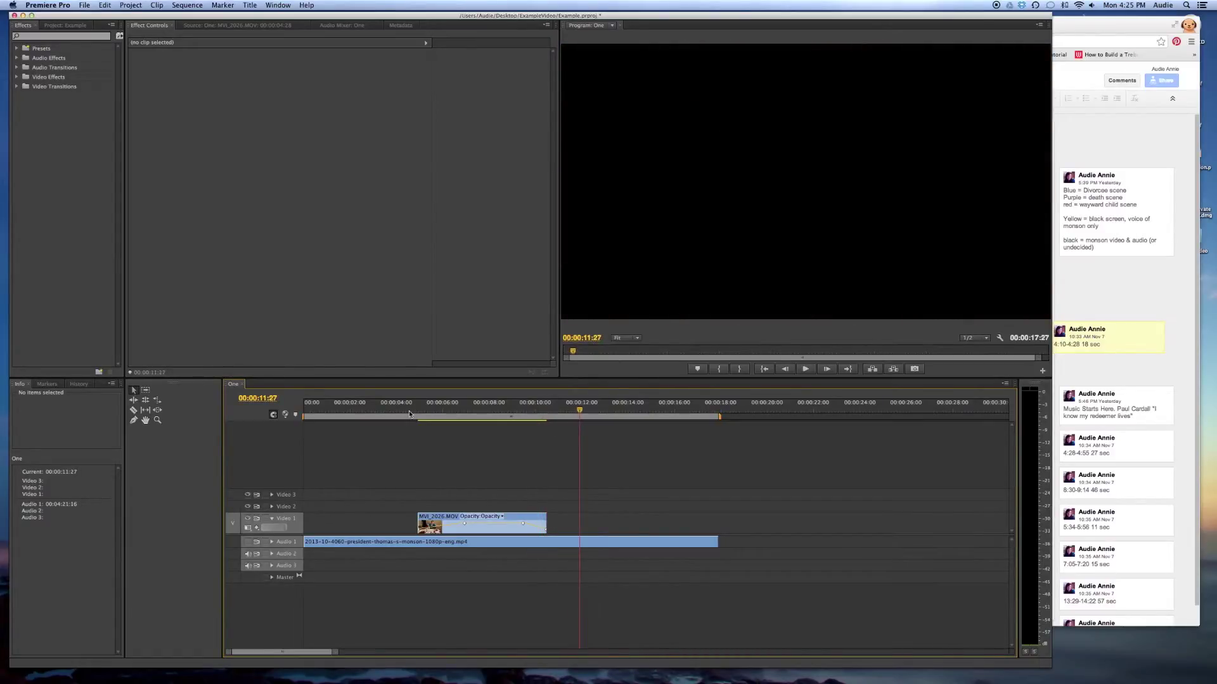
# Move the playhead to 00:00:07:15 and select MVI_2026.MOV on Video 1 to show its effect settings
pyautogui.click(477, 412)
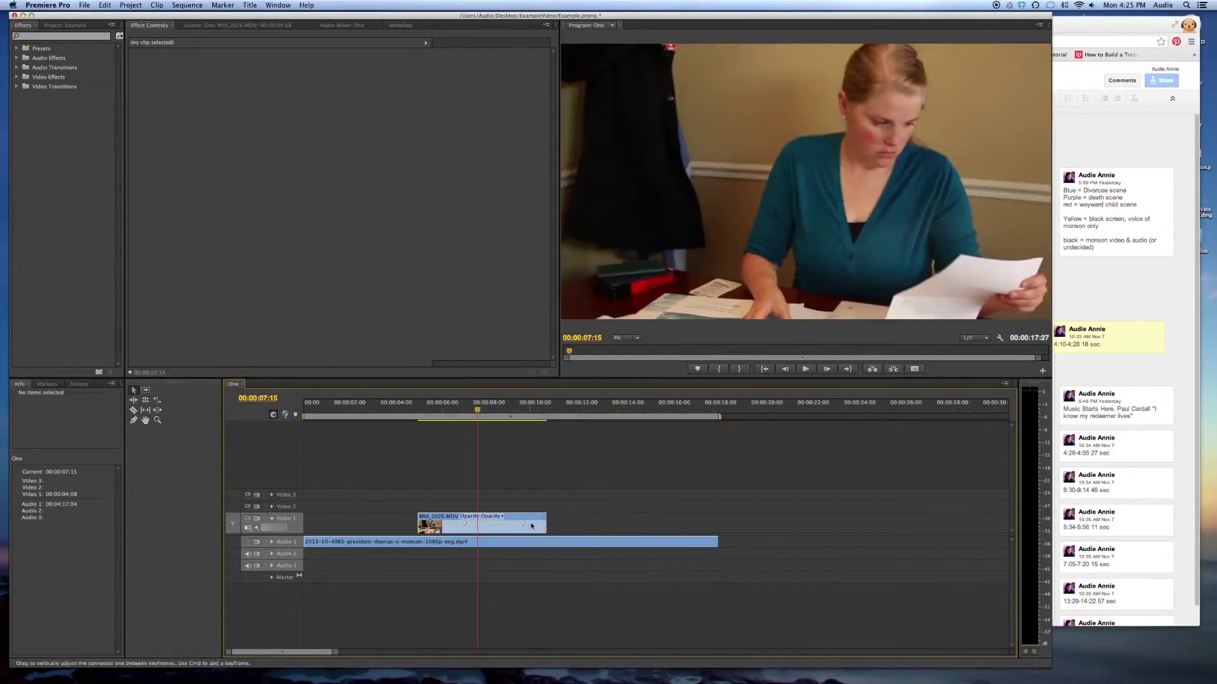
pyautogui.click(531, 520)
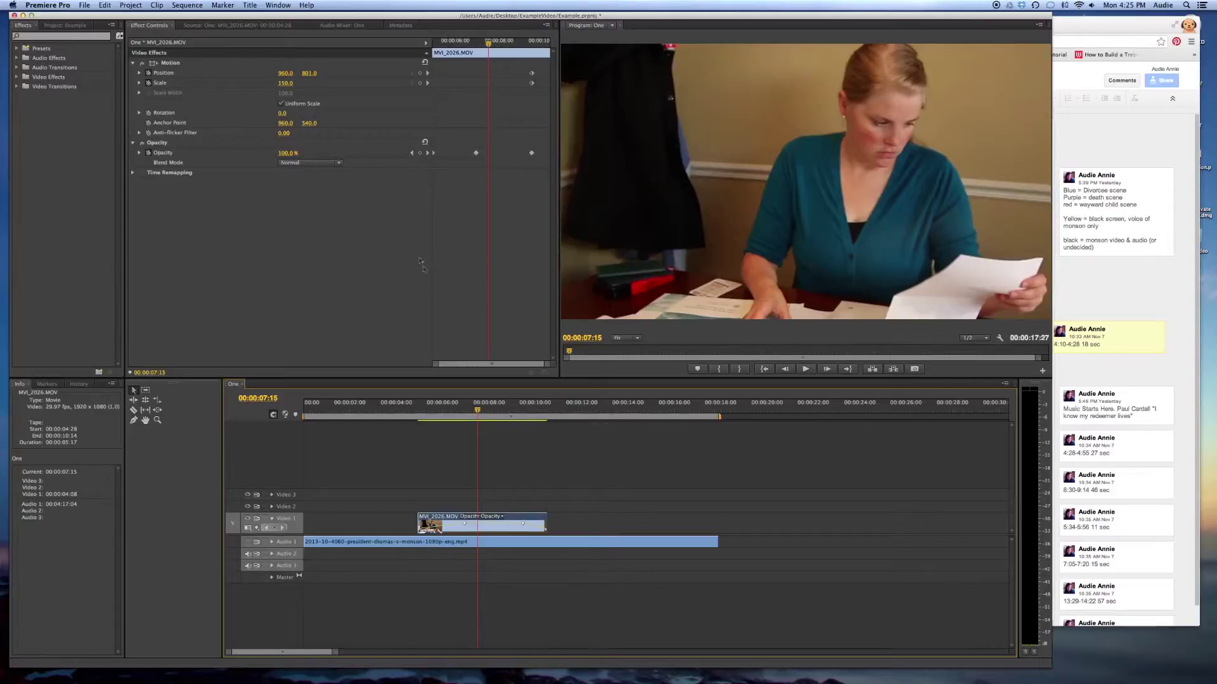
pyautogui.click(635, 472)
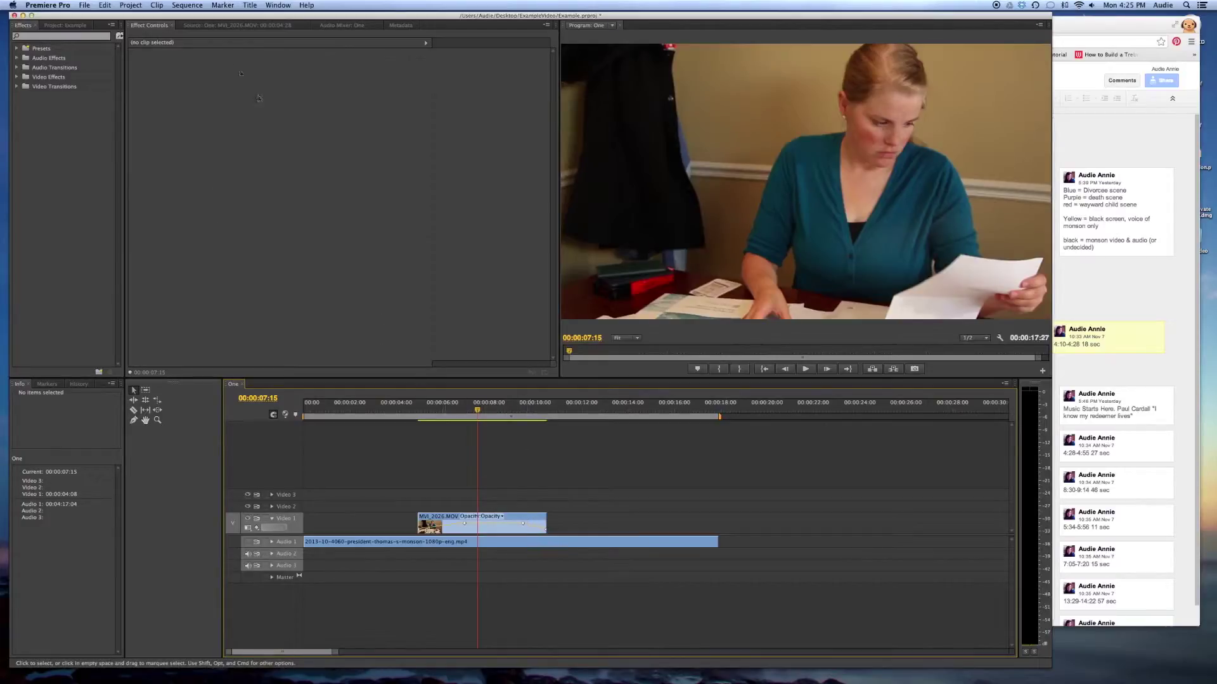
pyautogui.click(534, 517)
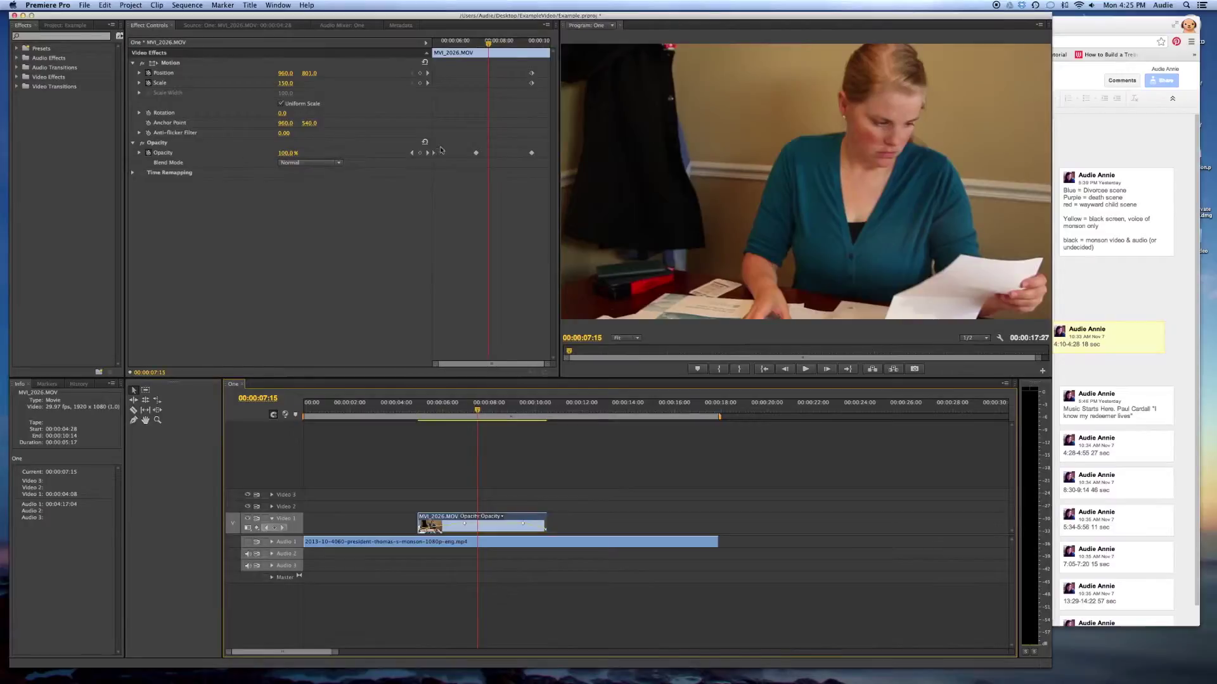
# Scrub through the sequence across MVI_2026.MOV to review its motion and fades, ending at 00:00:07:13
pyautogui.click(644, 409)
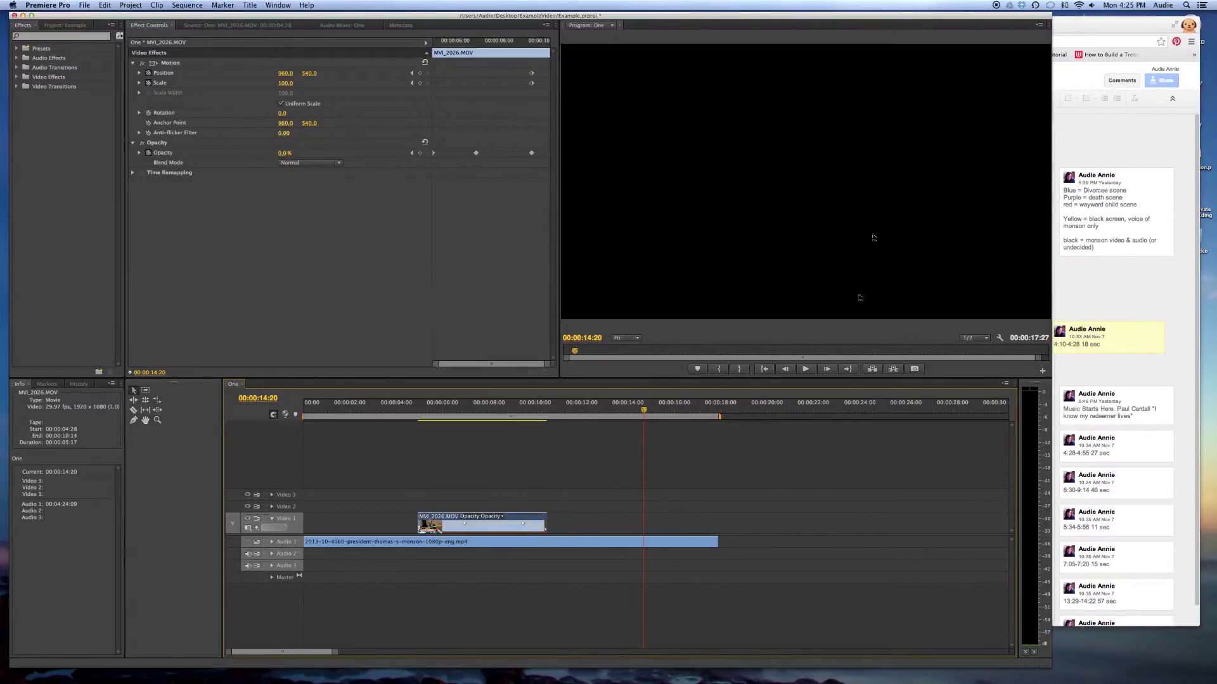
pyautogui.click(450, 411)
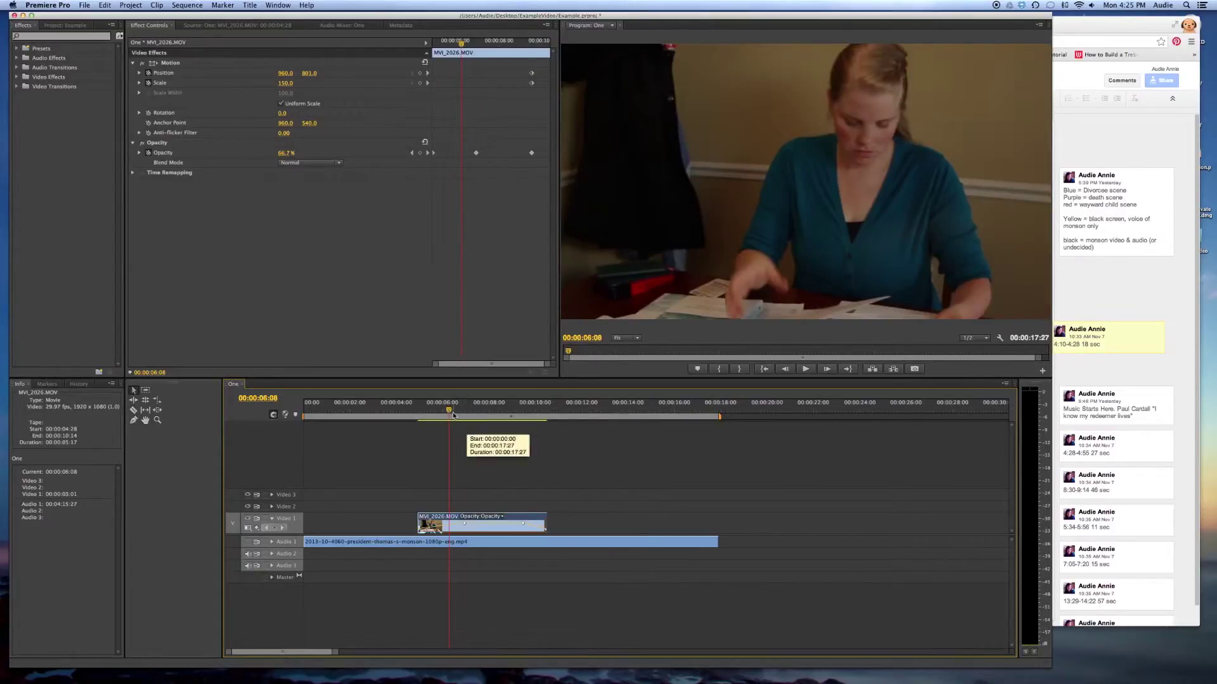
pyautogui.moveTo(450, 411); pyautogui.dragTo(612, 411)
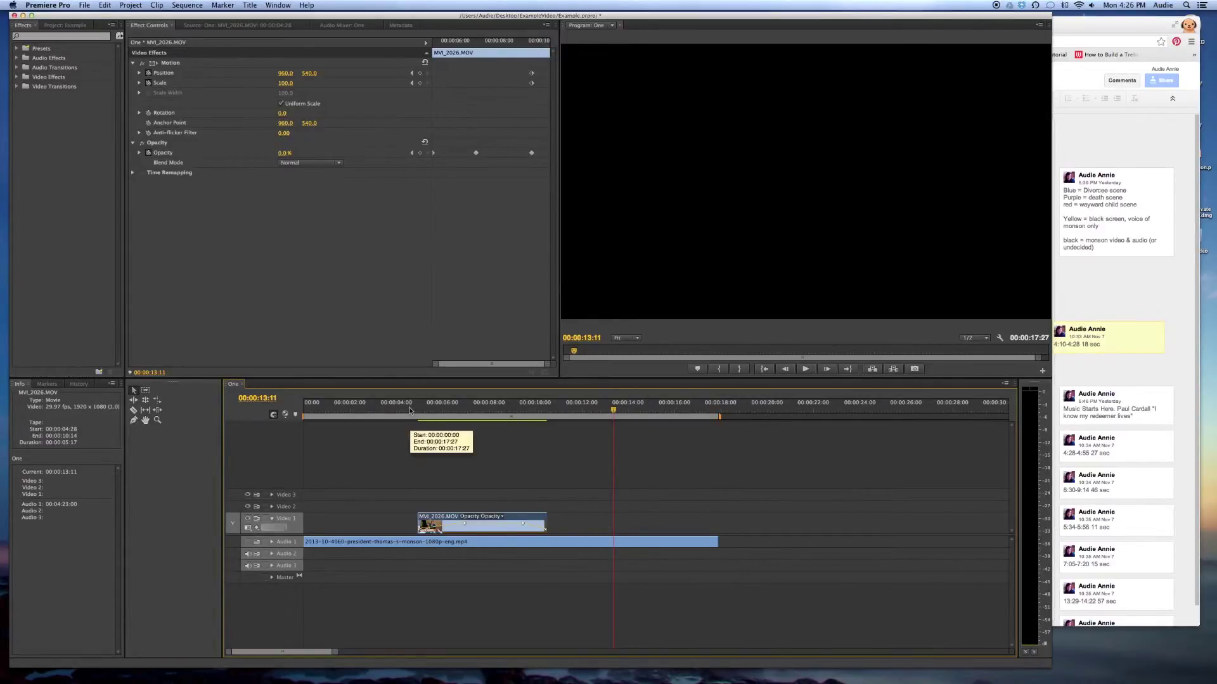
pyautogui.moveTo(410, 411); pyautogui.dragTo(476, 416)
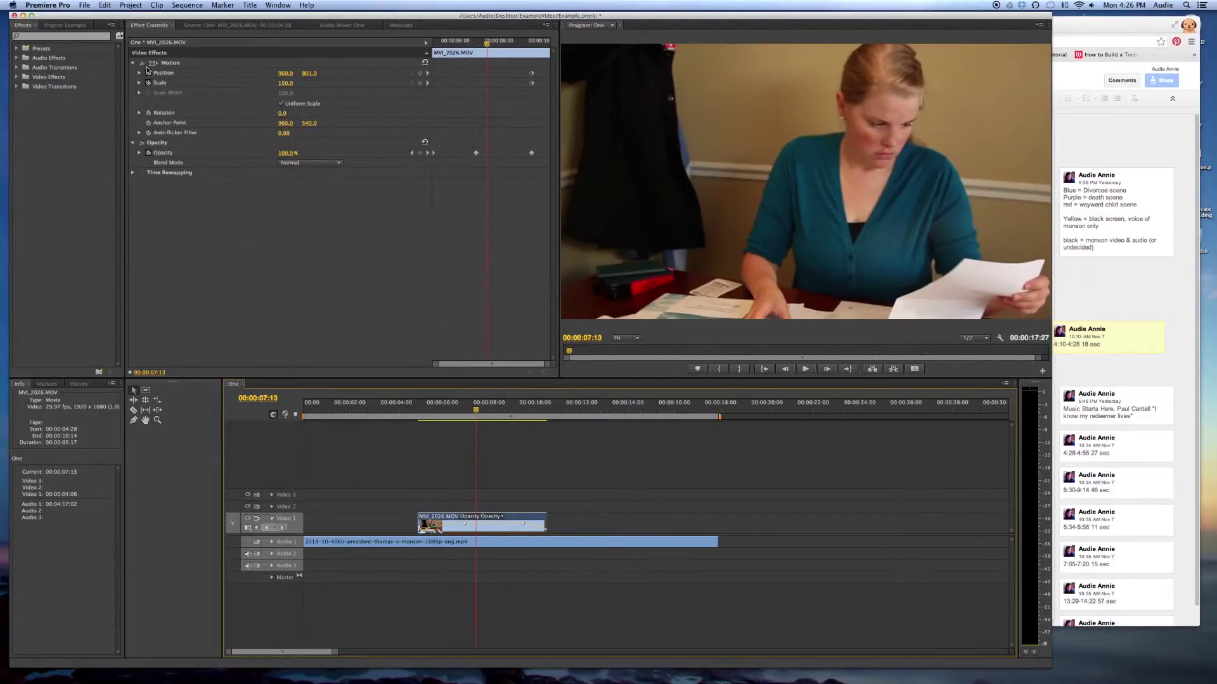
# Try horizontal positions of 1014 and 1094 for the clip at 00:00:07:13, removing the added position keyframe
pyautogui.moveTo(282, 74)
pyautogui.mouseDown()
pyautogui.moveTo(327, 73)
pyautogui.moveTo(293, 79)
pyautogui.mouseUp()
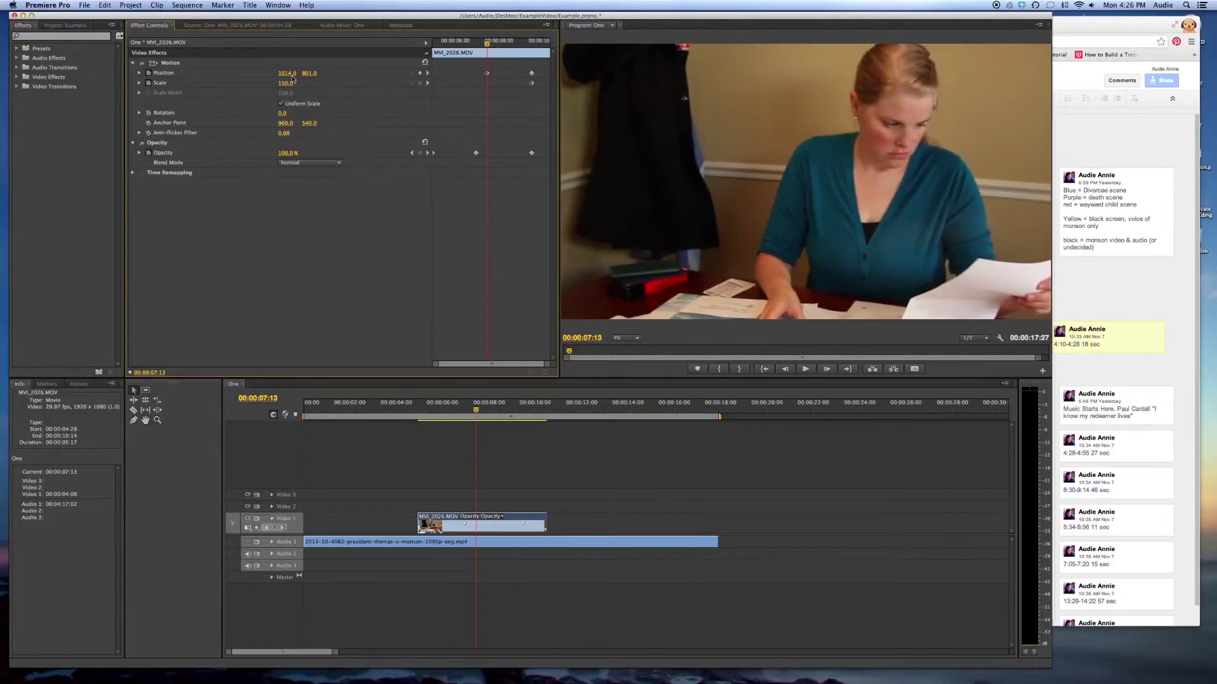
pyautogui.press('super+z')
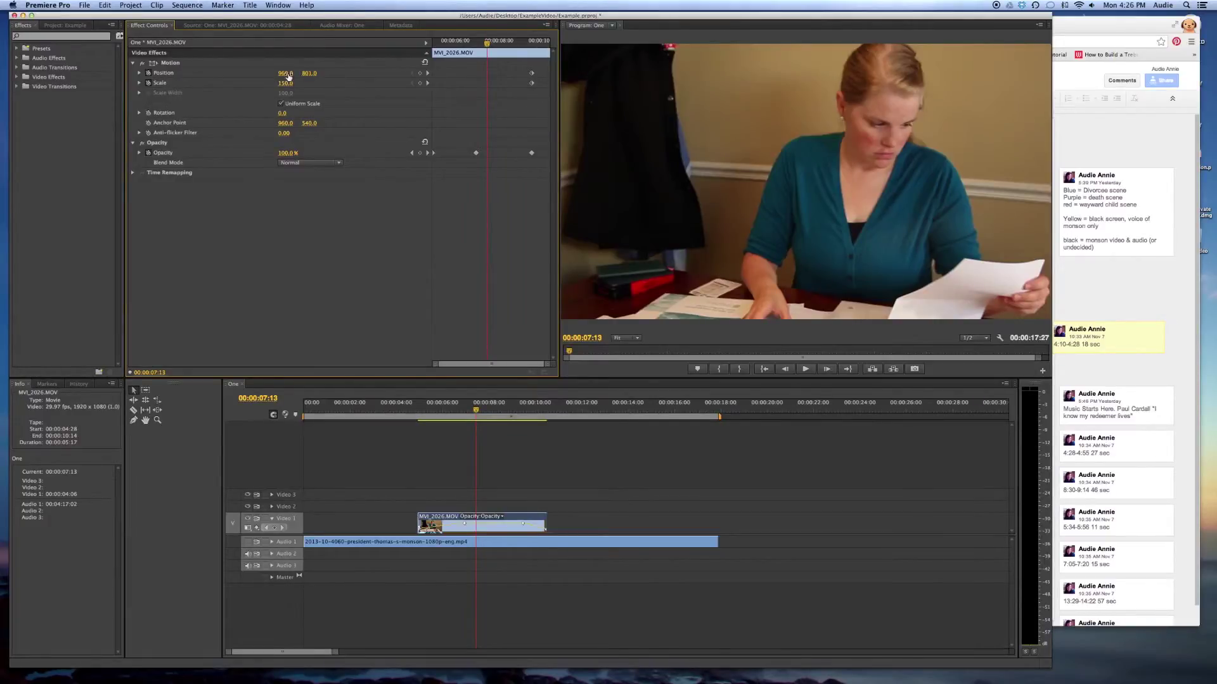
pyautogui.moveTo(287, 75); pyautogui.dragTo(309, 76)
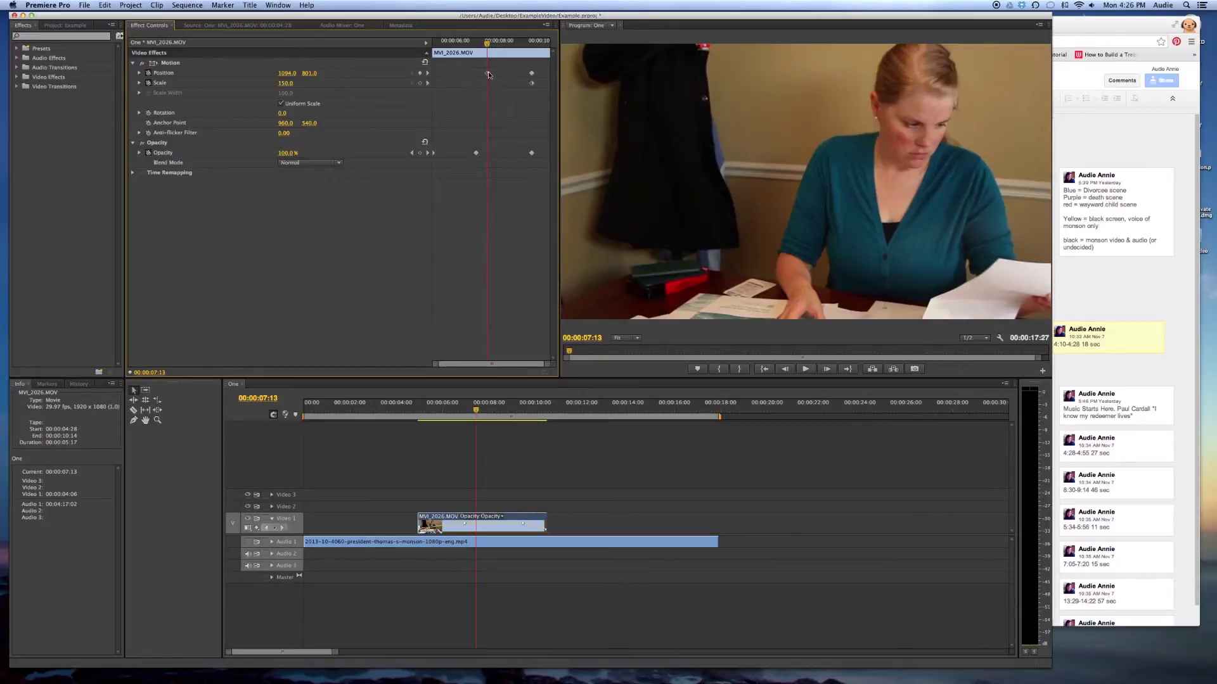
pyautogui.moveTo(487, 45); pyautogui.dragTo(453, 87)
pyautogui.press('Delete')
# Try a vertical position of 859 at 00:00:06:12 and delete the position keyframe this adds
pyautogui.moveTo(472, 45)
pyautogui.mouseDown()
pyautogui.moveTo(435, 49)
pyautogui.moveTo(465, 44)
pyautogui.mouseUp()
pyautogui.click(512, 47)
pyautogui.moveTo(309, 72); pyautogui.dragTo(348, 74)
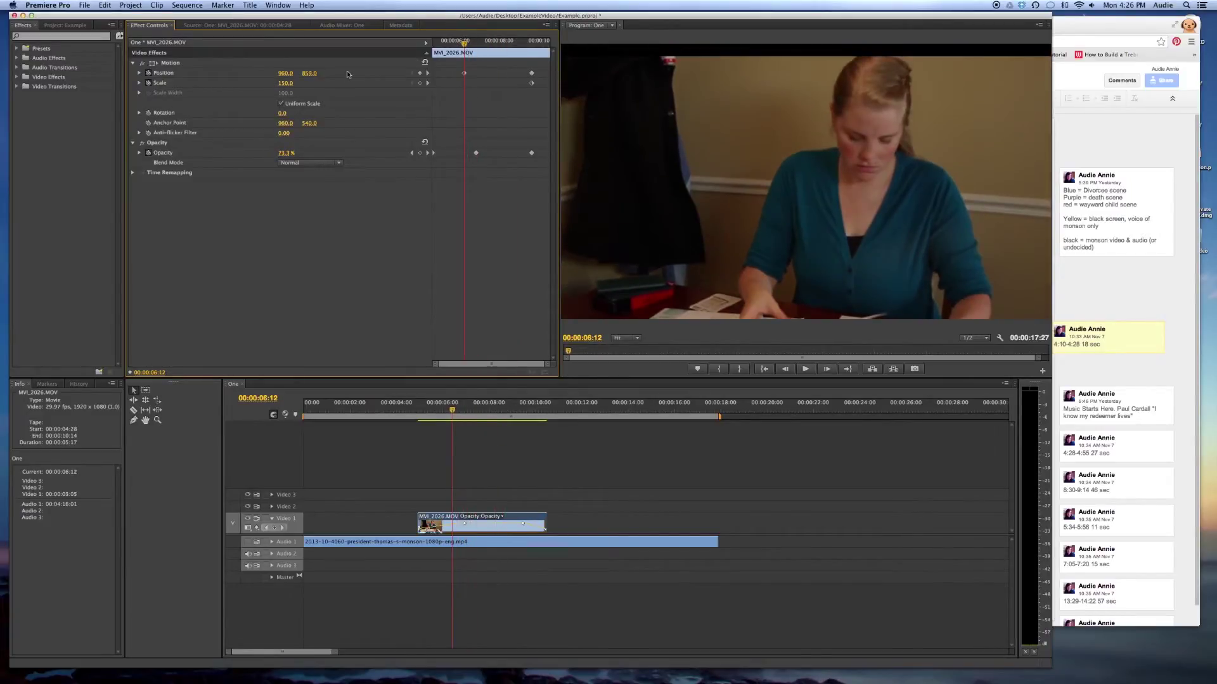
pyautogui.click(464, 74)
pyautogui.press('Delete')
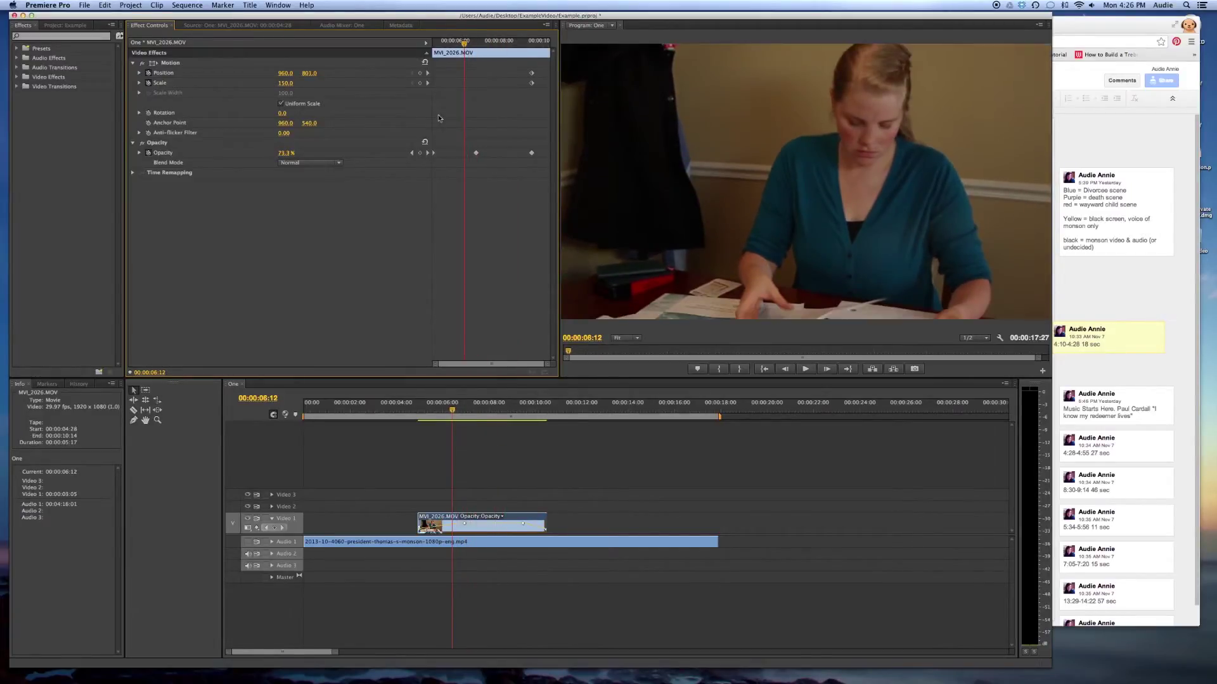
# Start turning off Position keyframing but cancel it, and examine Position's velocity graph while scrubbing the clip to 00:00:08:02
pyautogui.click(150, 74)
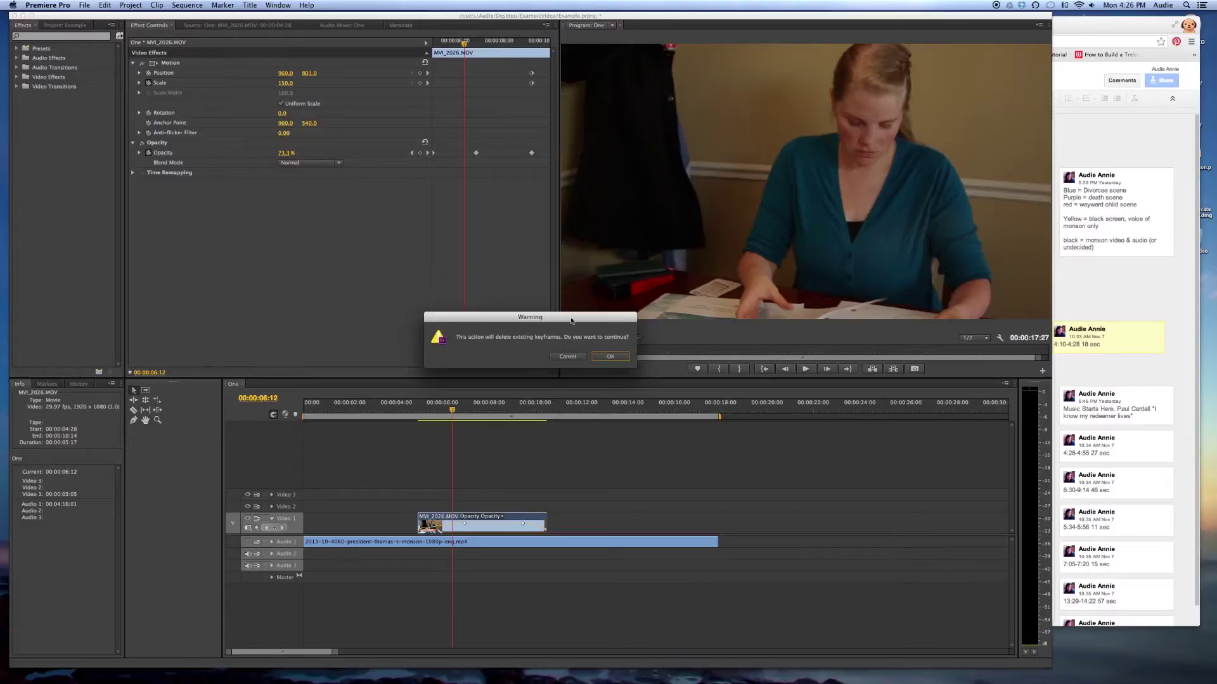
pyautogui.click(575, 358)
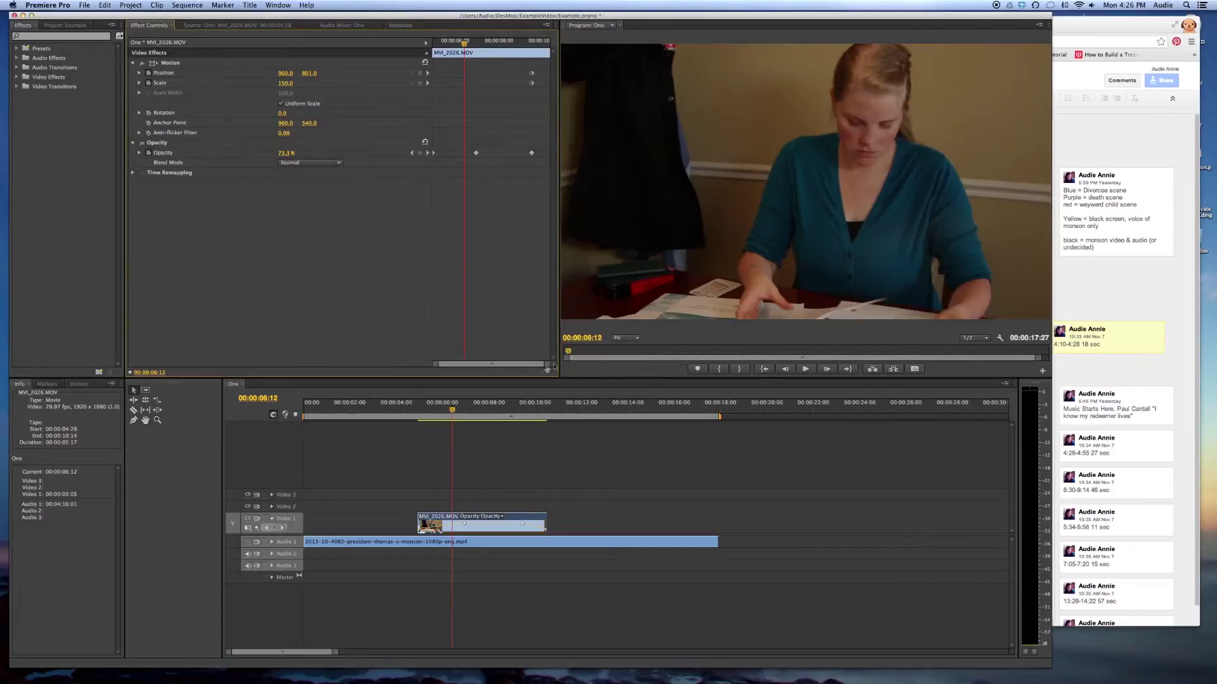
pyautogui.click(139, 73)
pyautogui.moveTo(469, 44); pyautogui.dragTo(538, 50)
pyautogui.moveTo(465, 51); pyautogui.dragTo(516, 50)
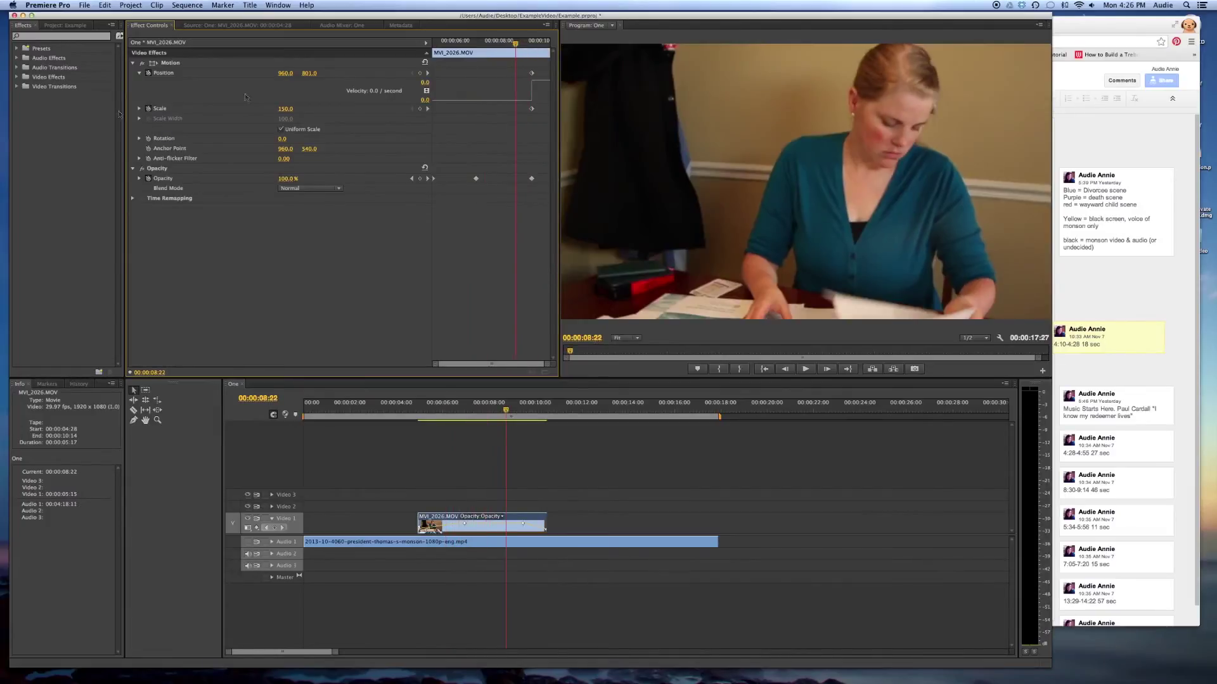
pyautogui.click(141, 73)
pyautogui.moveTo(520, 49)
pyautogui.mouseDown()
pyautogui.moveTo(461, 54)
pyautogui.moveTo(533, 51)
pyautogui.moveTo(501, 51)
pyautogui.mouseUp()
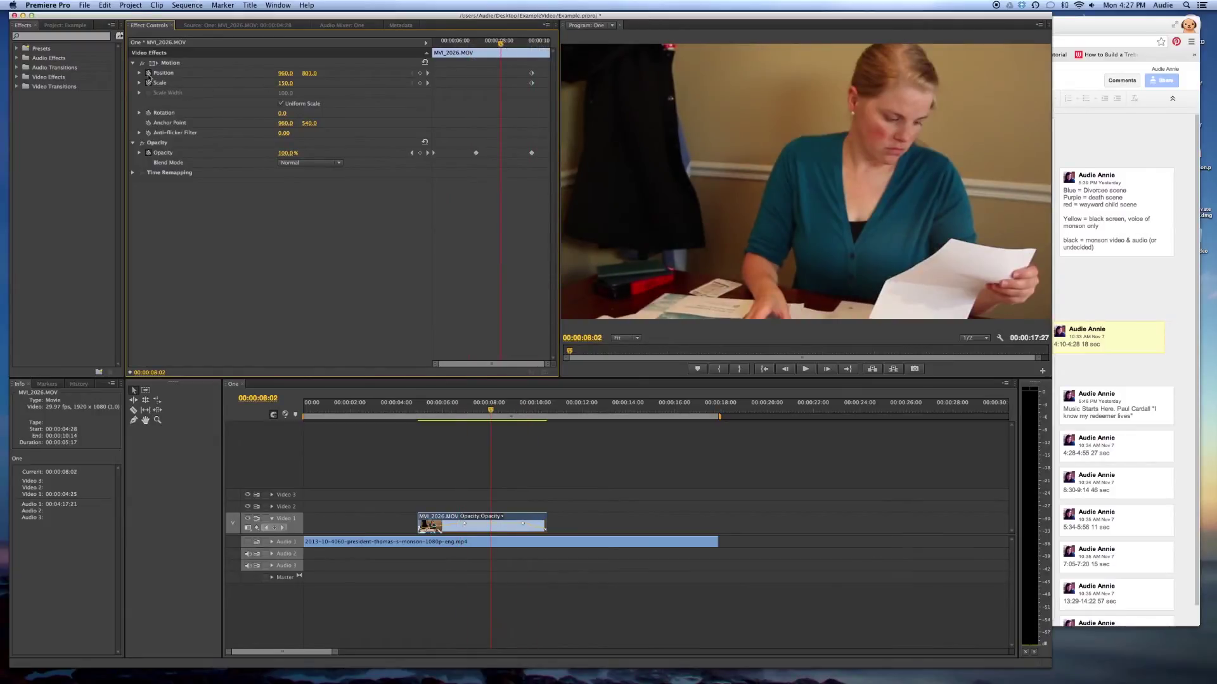
# Try rotating the clip to -36° and play it back from its start to preview the tilt
pyautogui.click(139, 114)
pyautogui.moveTo(282, 113)
pyautogui.mouseDown()
pyautogui.moveTo(323, 113)
pyautogui.moveTo(259, 113)
pyautogui.mouseUp()
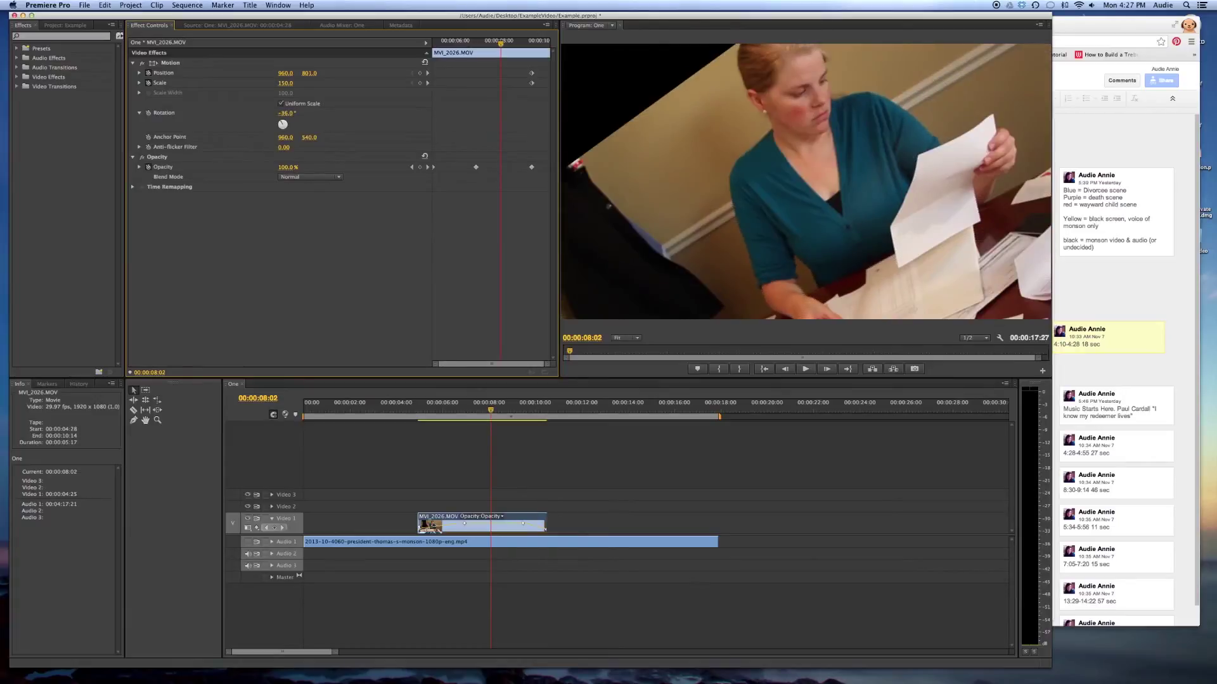
pyautogui.click(433, 42)
pyautogui.press('space')
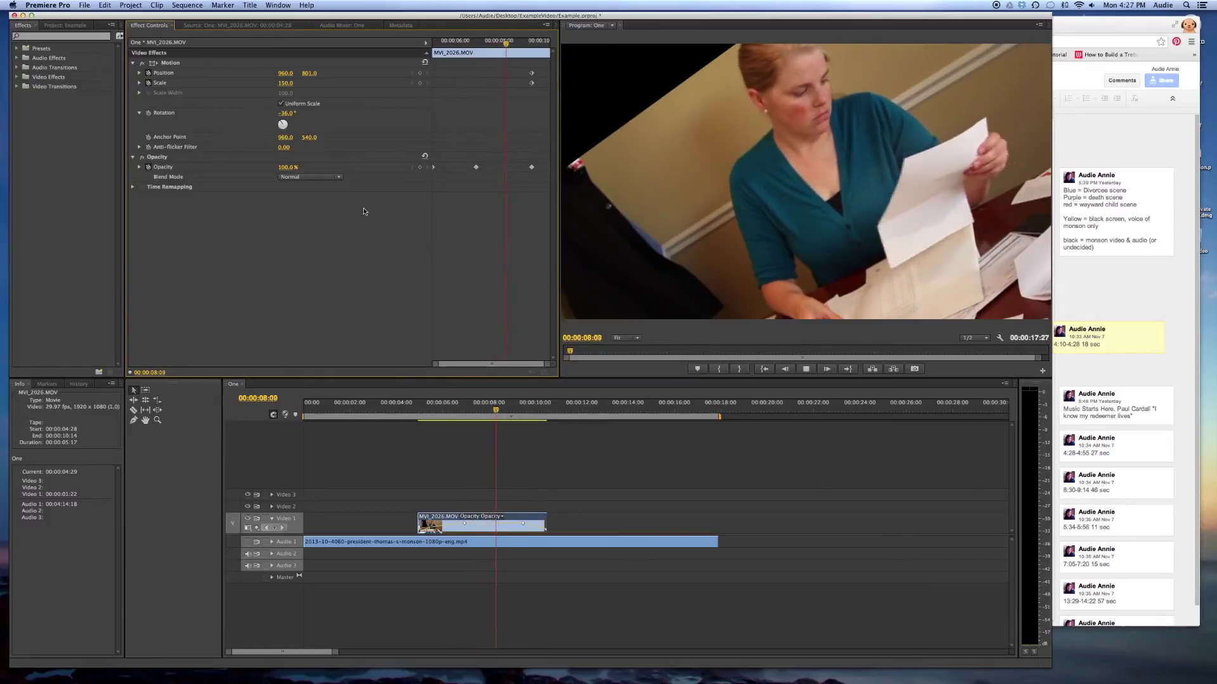
pyautogui.press('space')
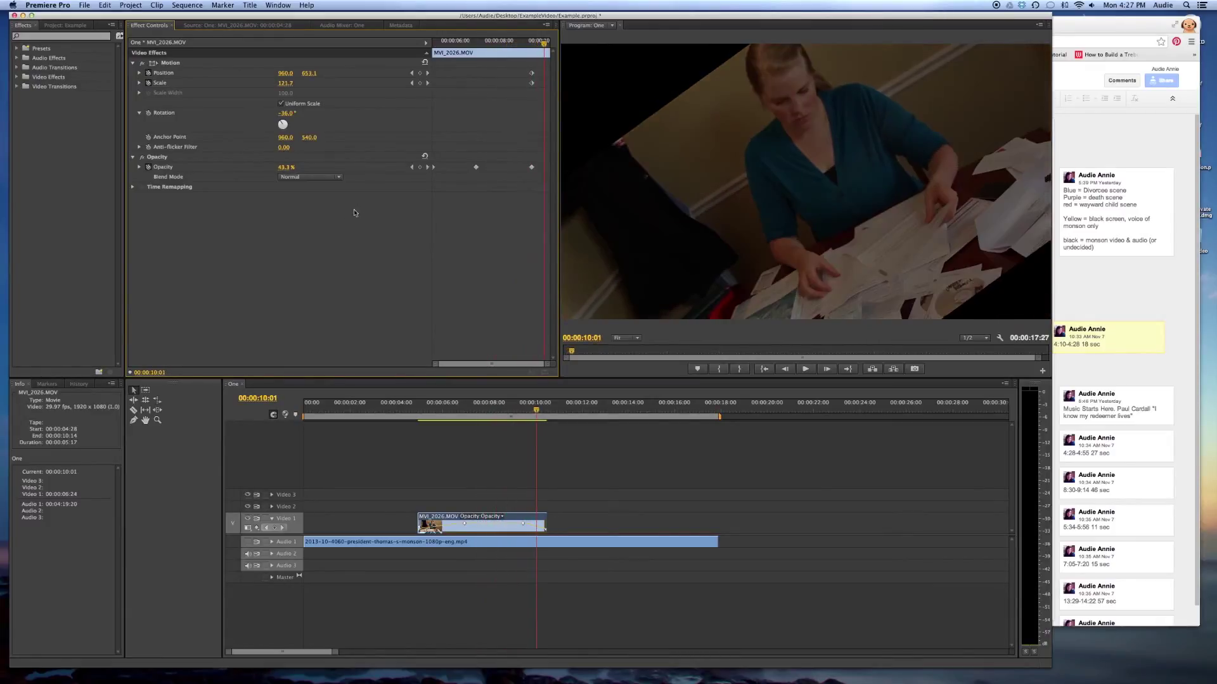
# Move to 00:00:06:23 and set the clip's rotation back to 0°
pyautogui.click(472, 42)
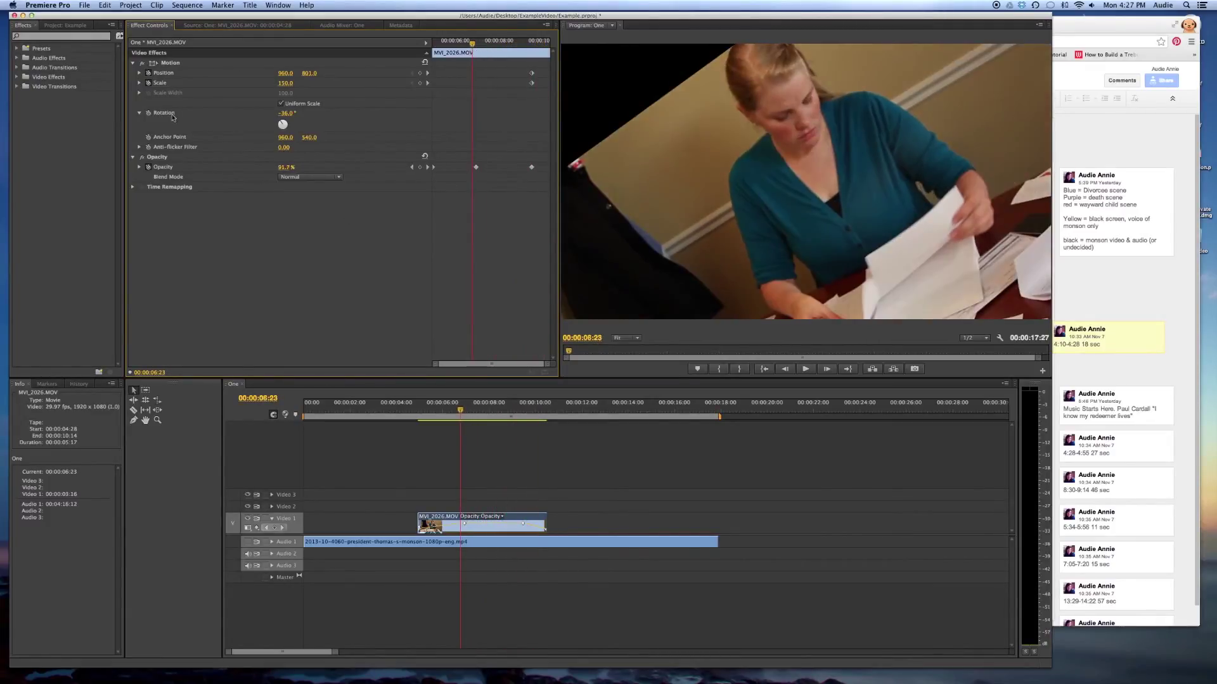
pyautogui.click(286, 113)
pyautogui.write('0')
pyautogui.press('Return')
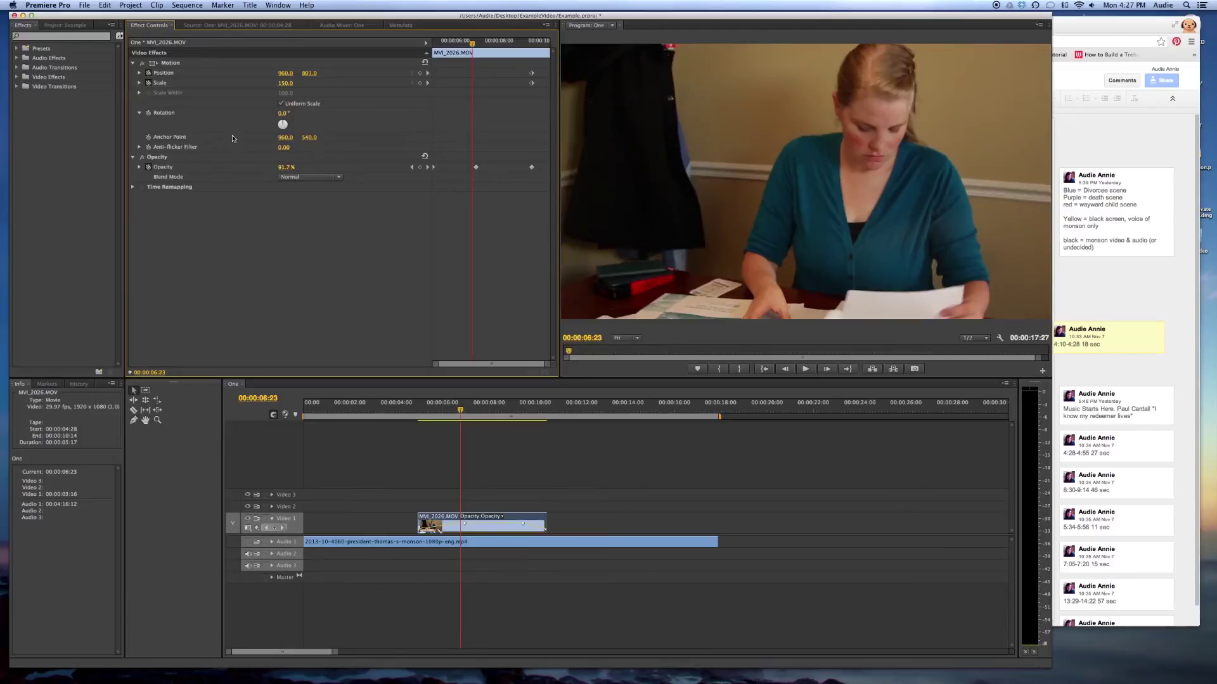
# Check the Anti-flicker Filter's expanded settings, and collapse the clip's Rotation and Opacity settings
pyautogui.click(139, 147)
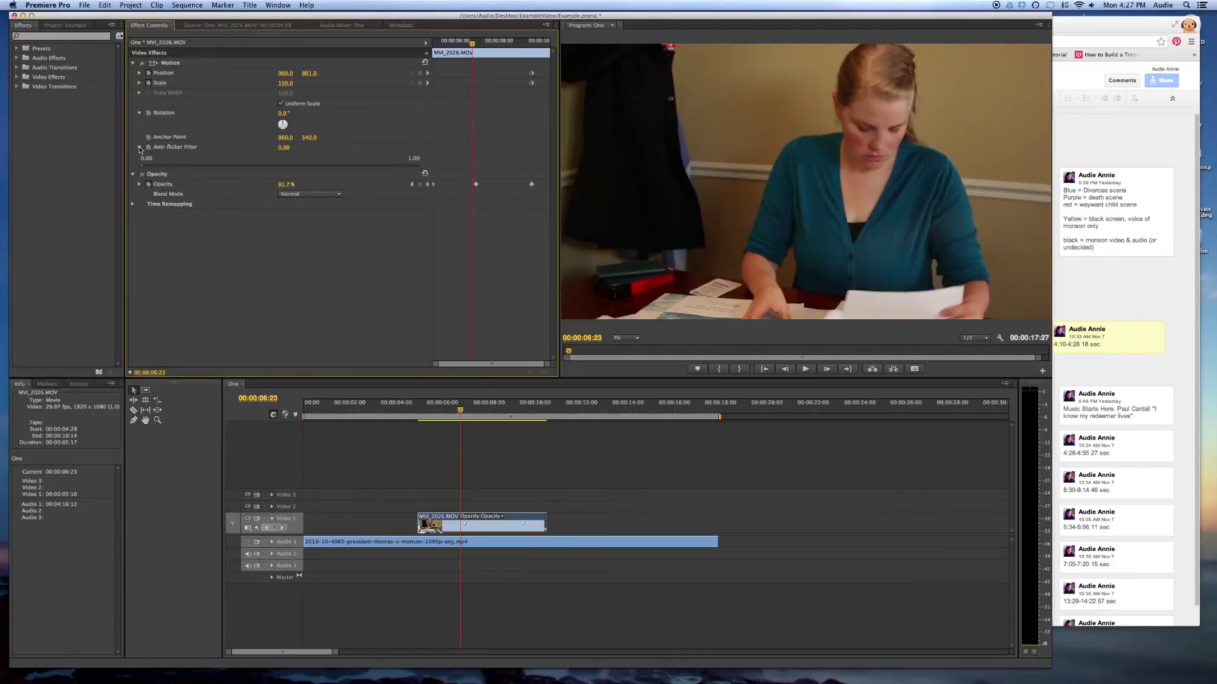
pyautogui.click(140, 148)
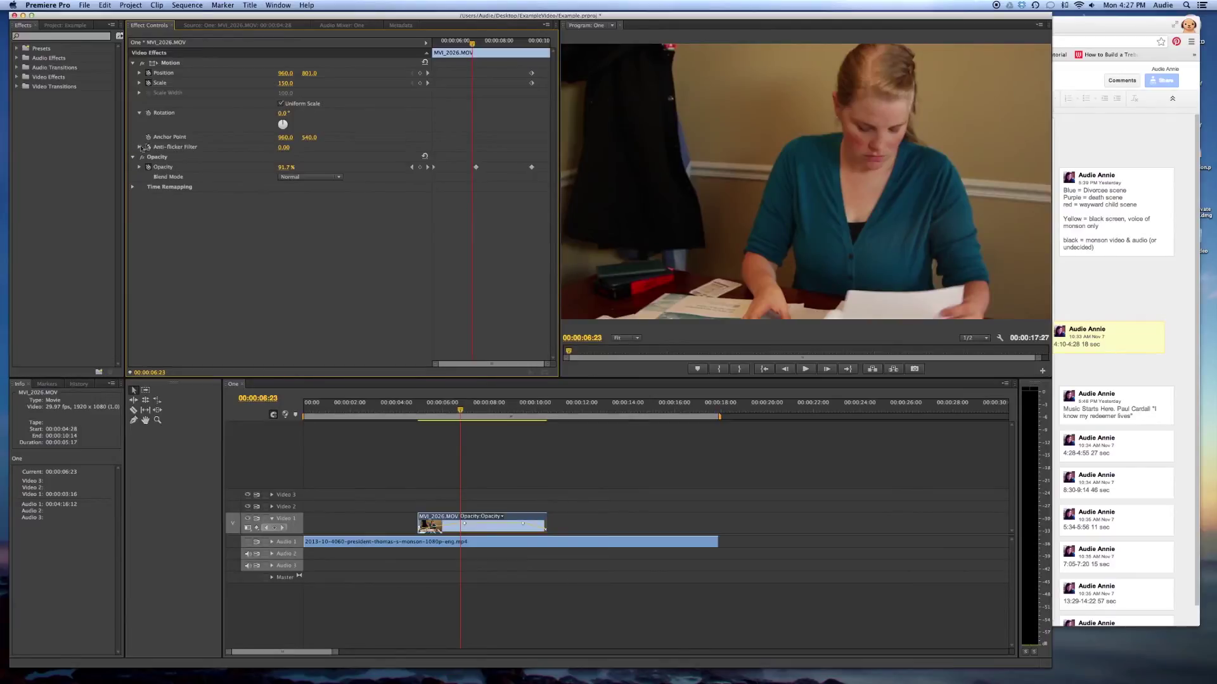
pyautogui.click(140, 114)
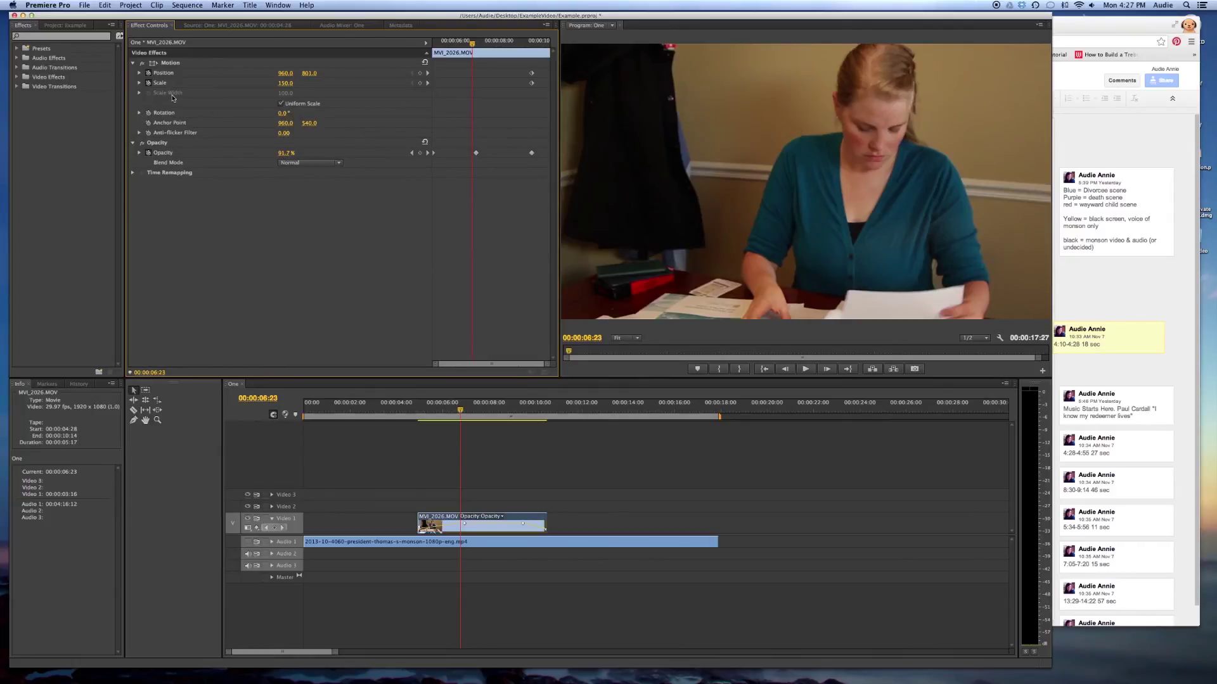
pyautogui.click(133, 144)
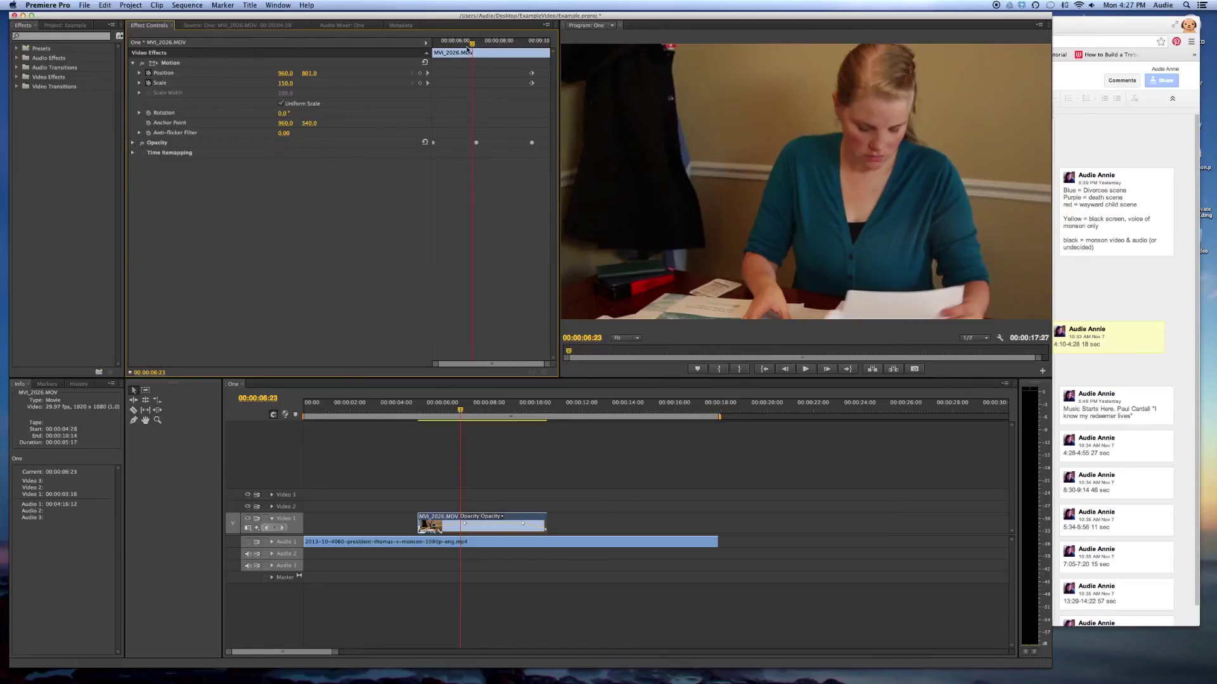